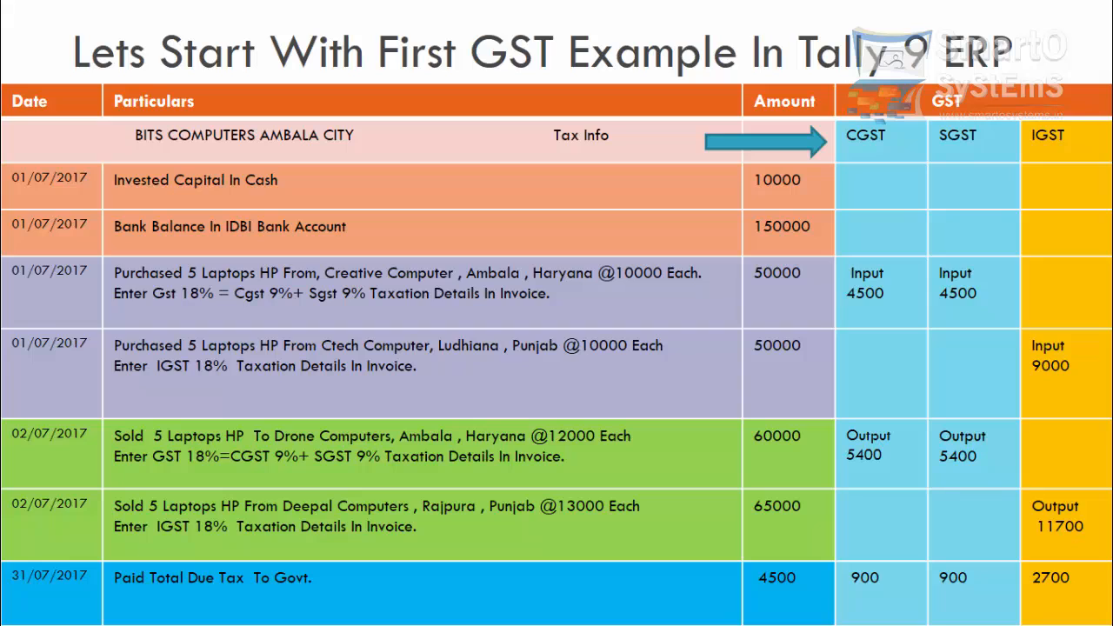
{"action": "key", "text": "Right"}
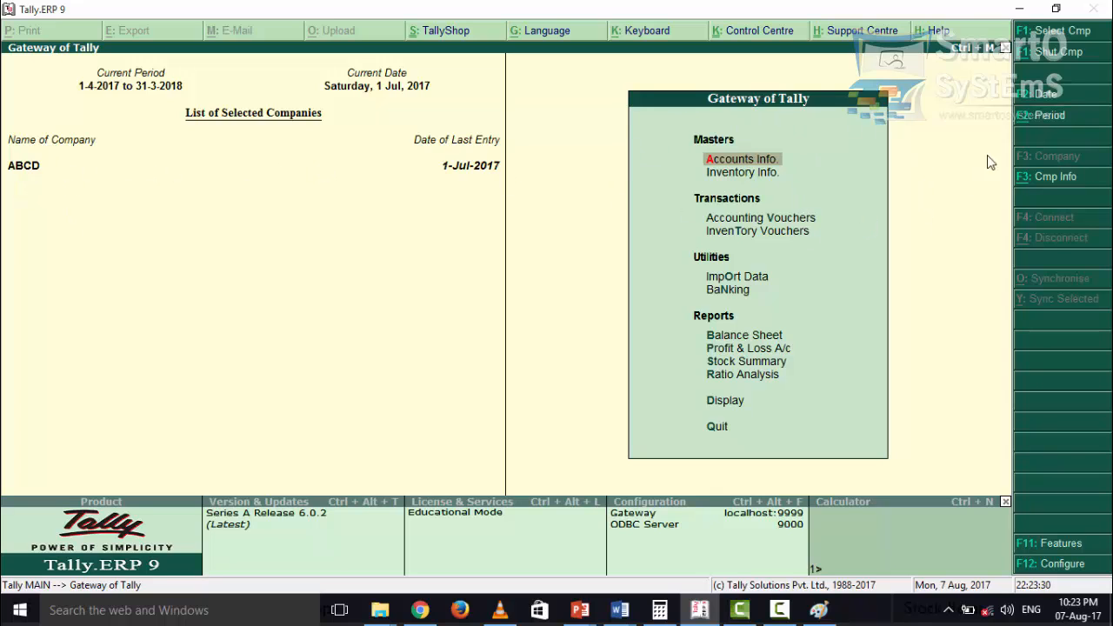
Step: Shut the open company ABCD
{"action": "left_click", "coordinate": [1059, 176]}
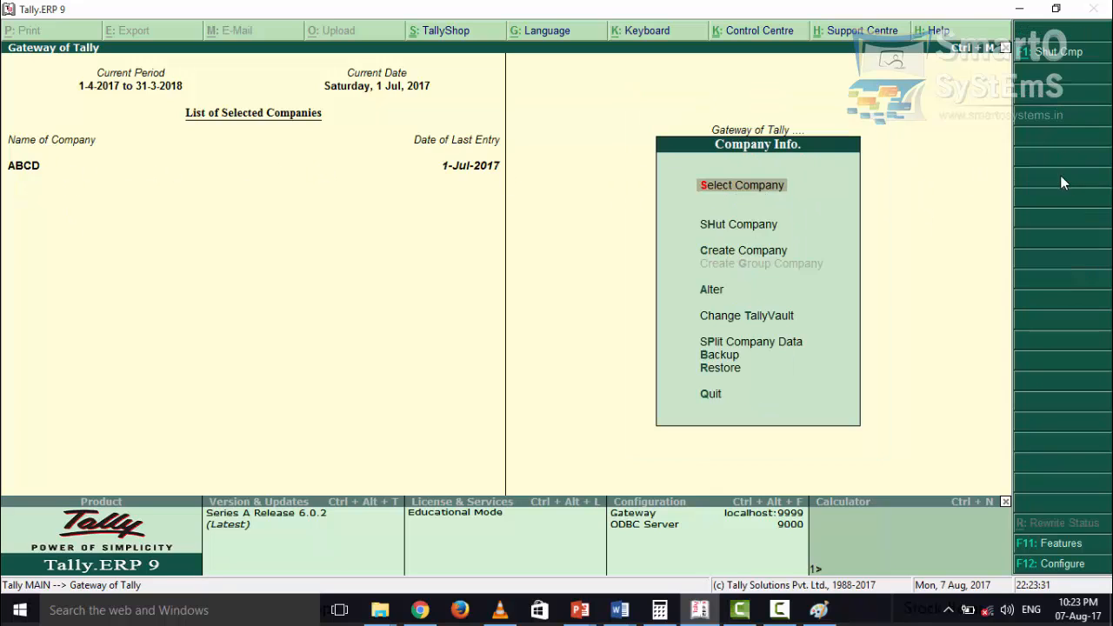
{"action": "left_click", "coordinate": [735, 226]}
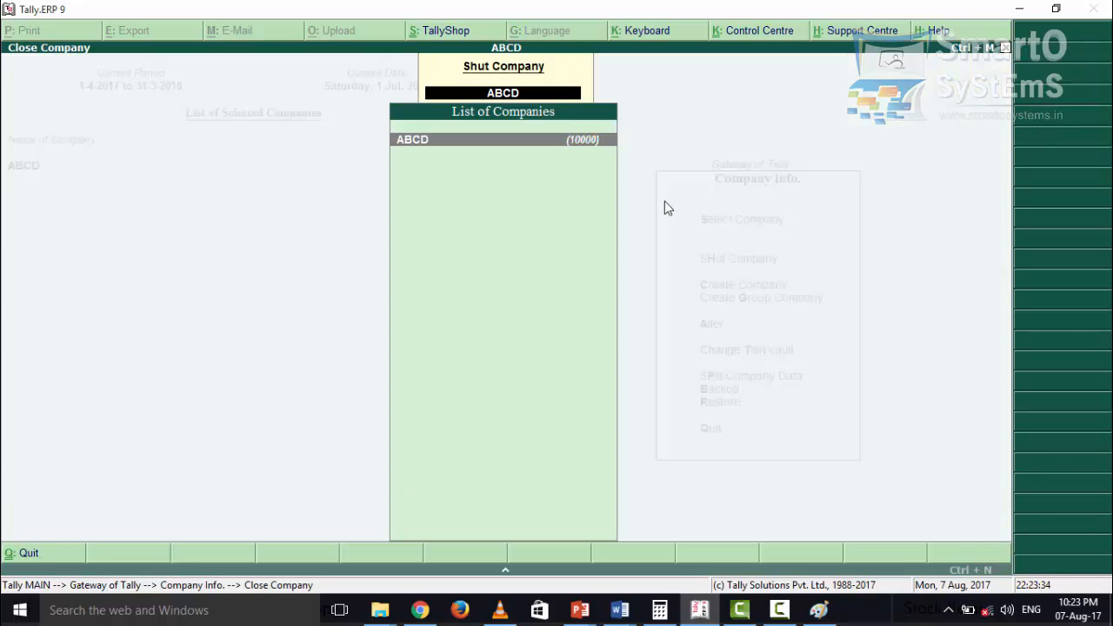
{"action": "left_click", "coordinate": [573, 142]}
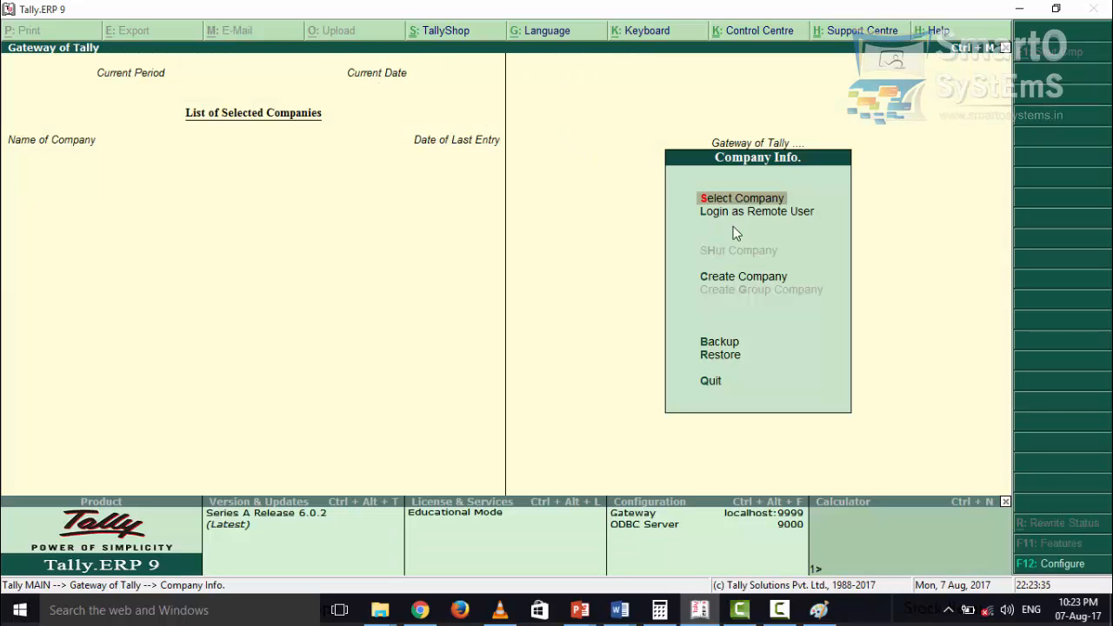
Step: Start creating a new company named Bits Computers, using the same text as its mailing name
{"action": "left_click", "coordinate": [760, 277]}
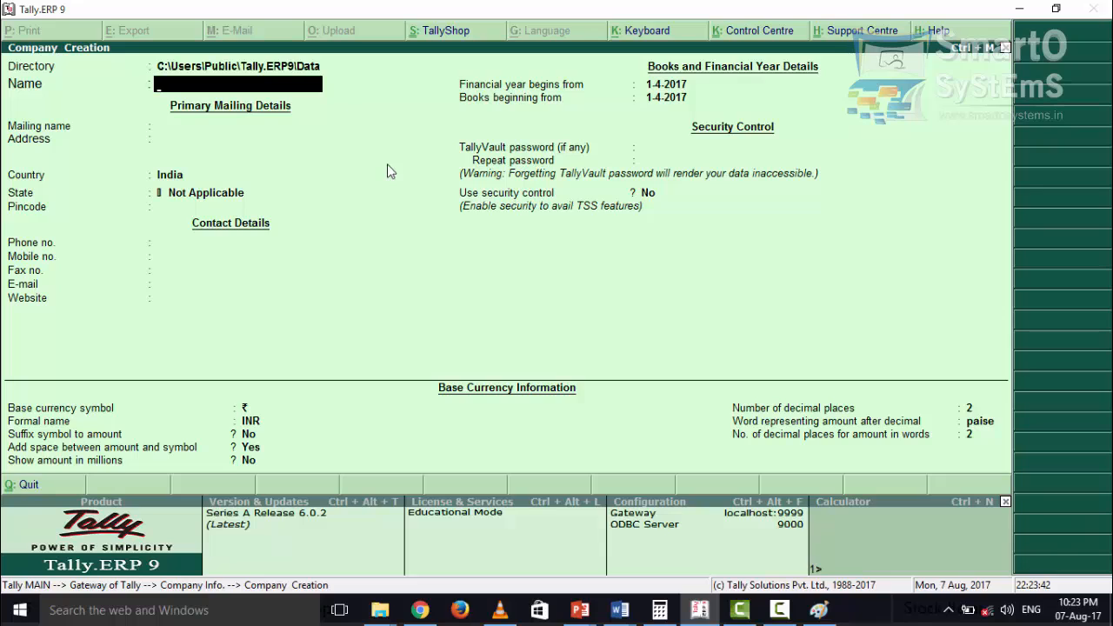
{"action": "type", "text": "Bits Computer"}
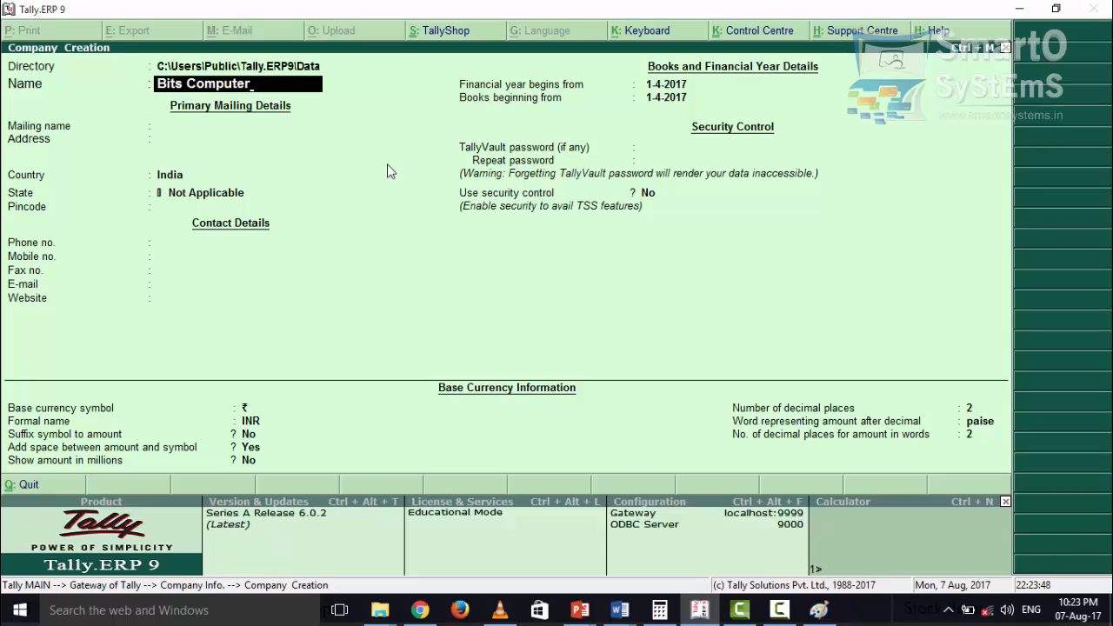
{"action": "type", "text": "s"}
{"action": "key", "text": "Return"}
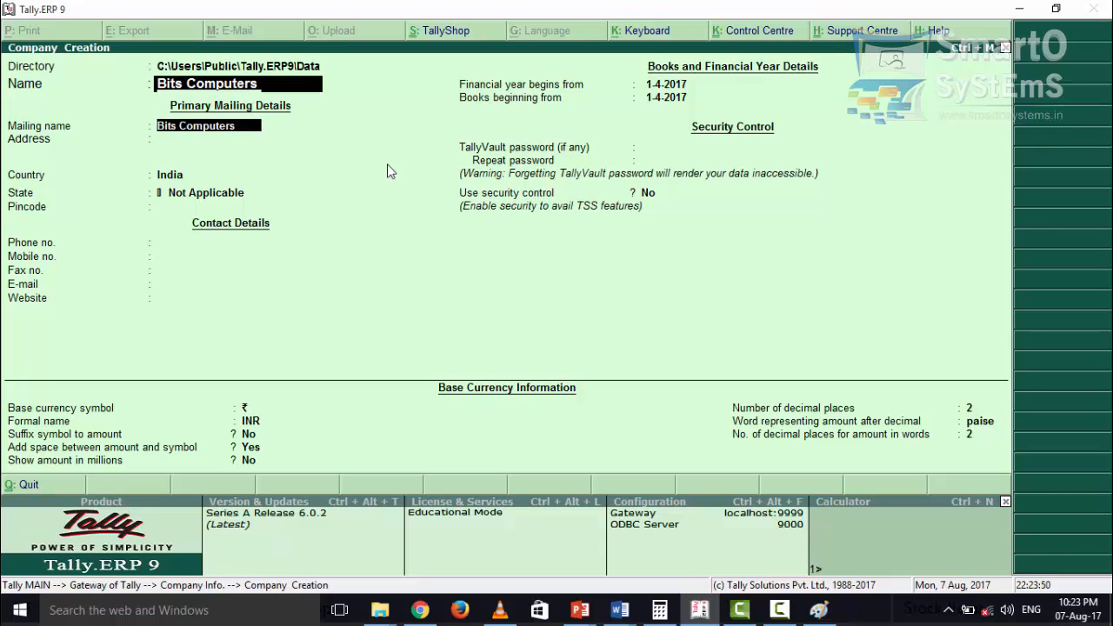
{"action": "key", "text": "Return"}
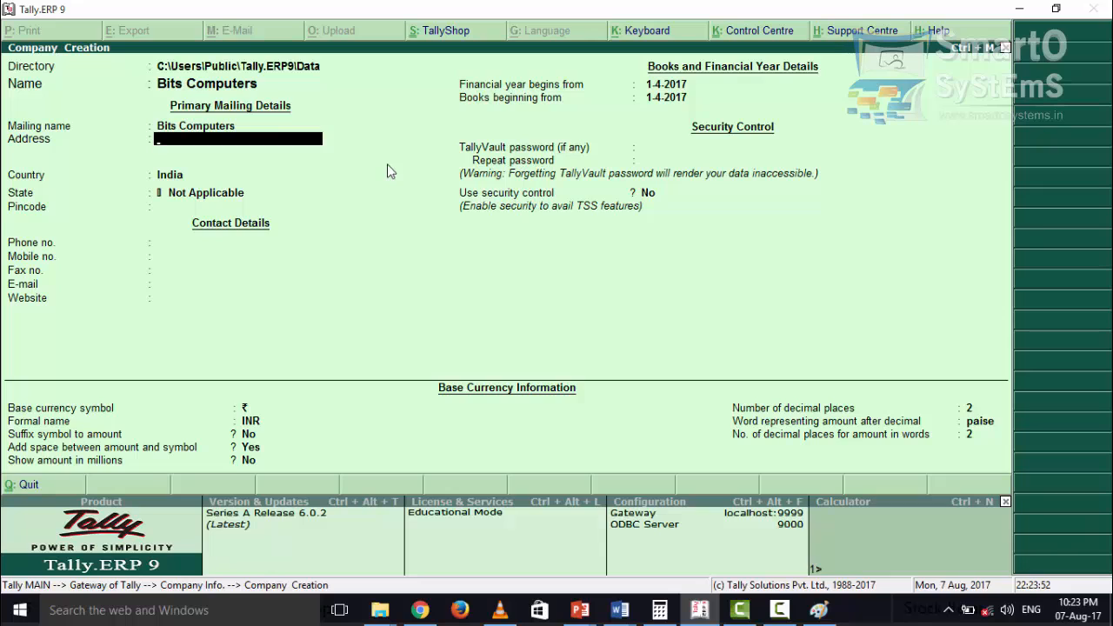
Step: Set the company's country to India and state to Haryana, leaving the address, pincode and contact details blank
{"action": "key", "text": "Return"}
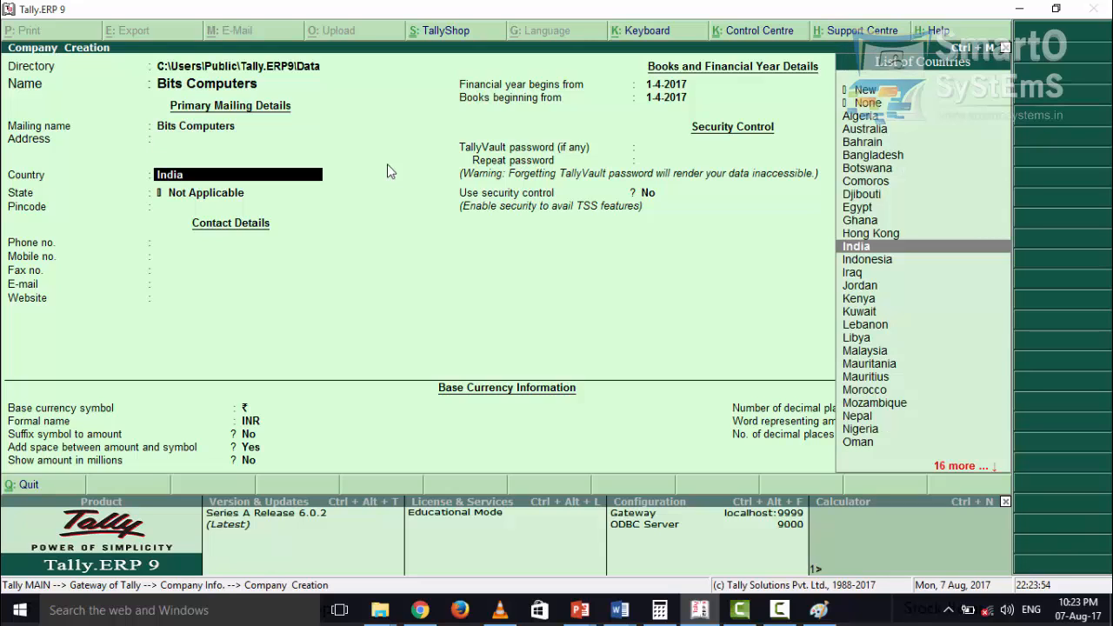
{"action": "key", "text": "Return"}
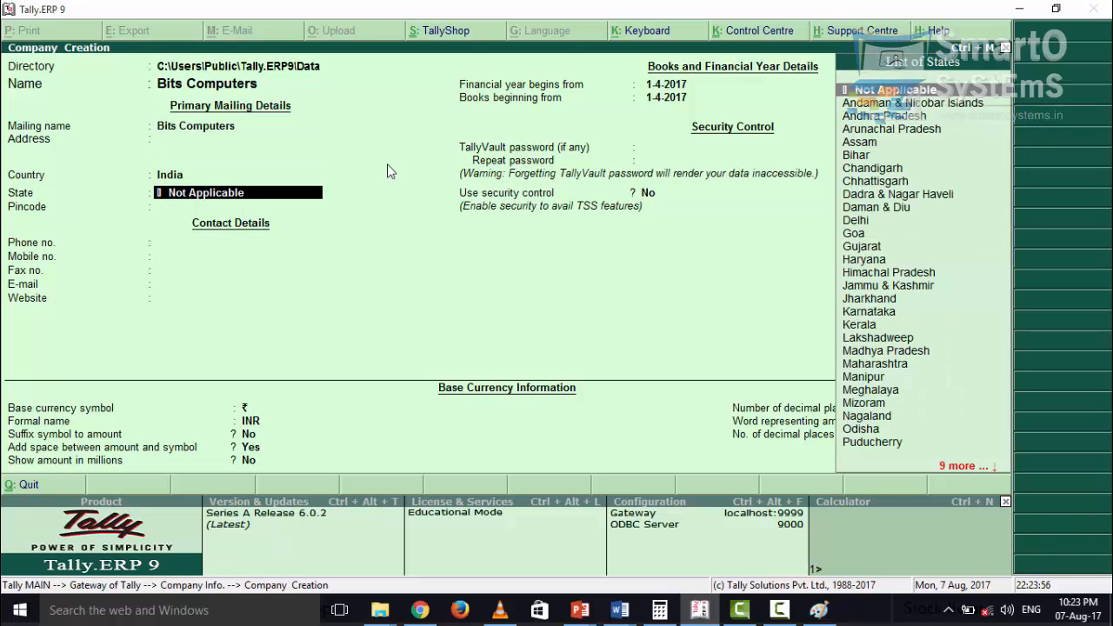
{"action": "type", "text": "H"}
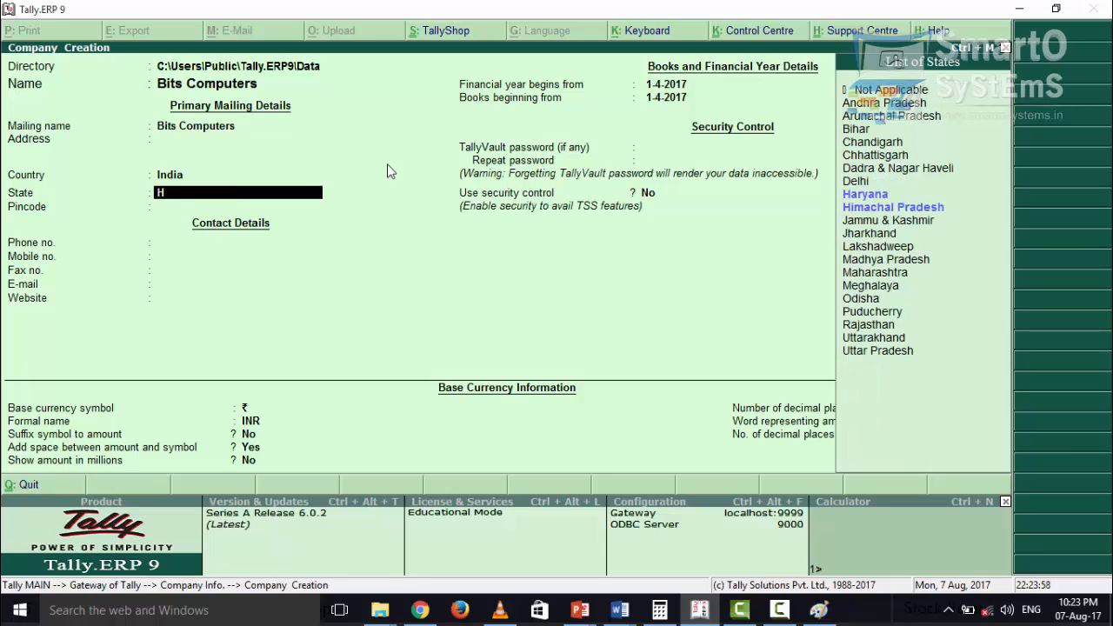
{"action": "key", "text": "Return"}
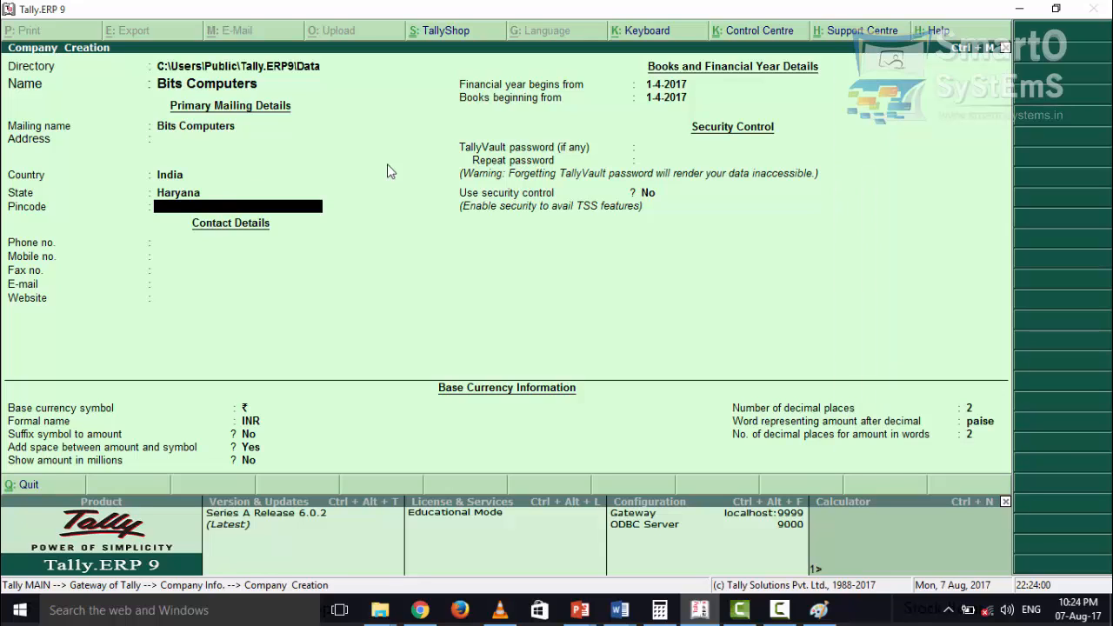
{"action": "key", "text": "Return"}
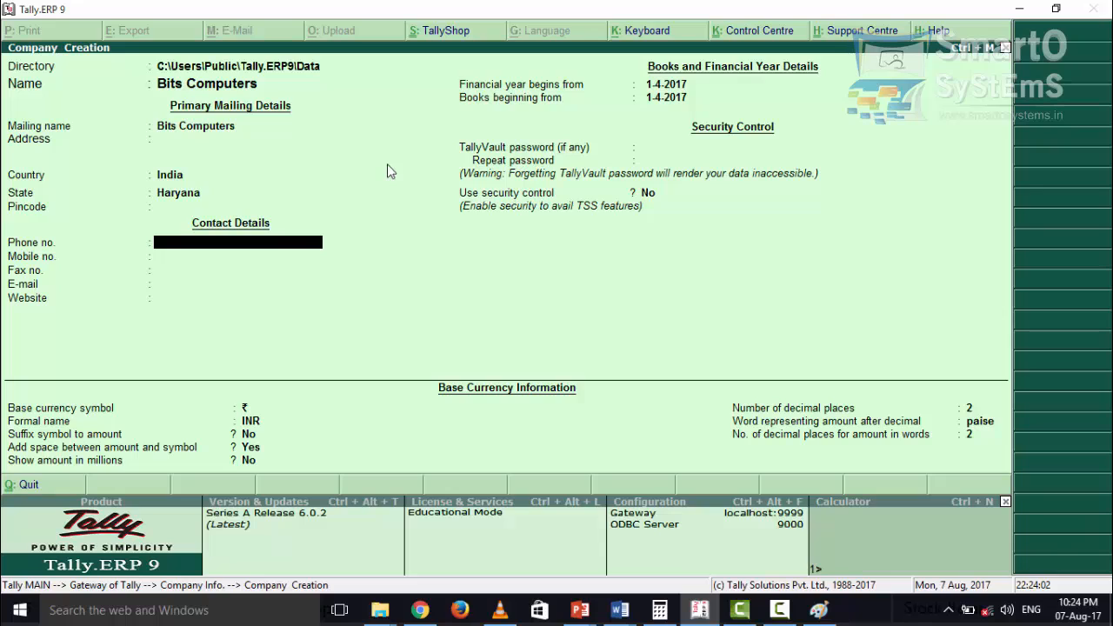
{"action": "key", "text": "Return"}
{"action": "key", "text": "Return"}
{"action": "key", "text": "Return"}
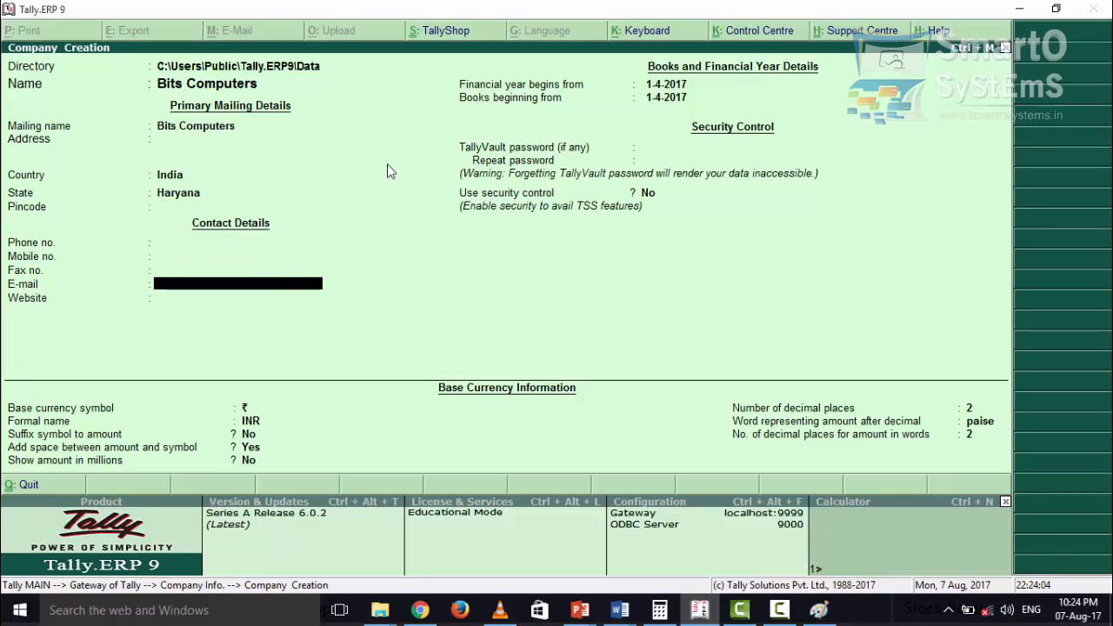
{"action": "key", "text": "Return"}
{"action": "key", "text": "Return"}
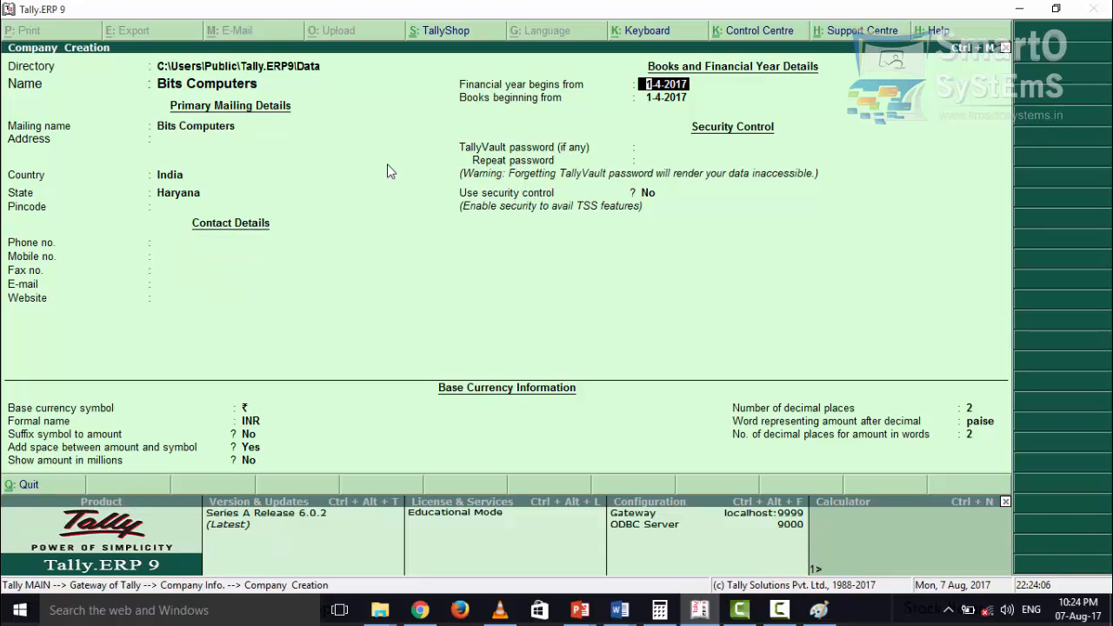
Step: Keep 1-4-2017 as the start of the financial year and books, with no TallyVault password and no security control
{"action": "key", "text": "Return"}
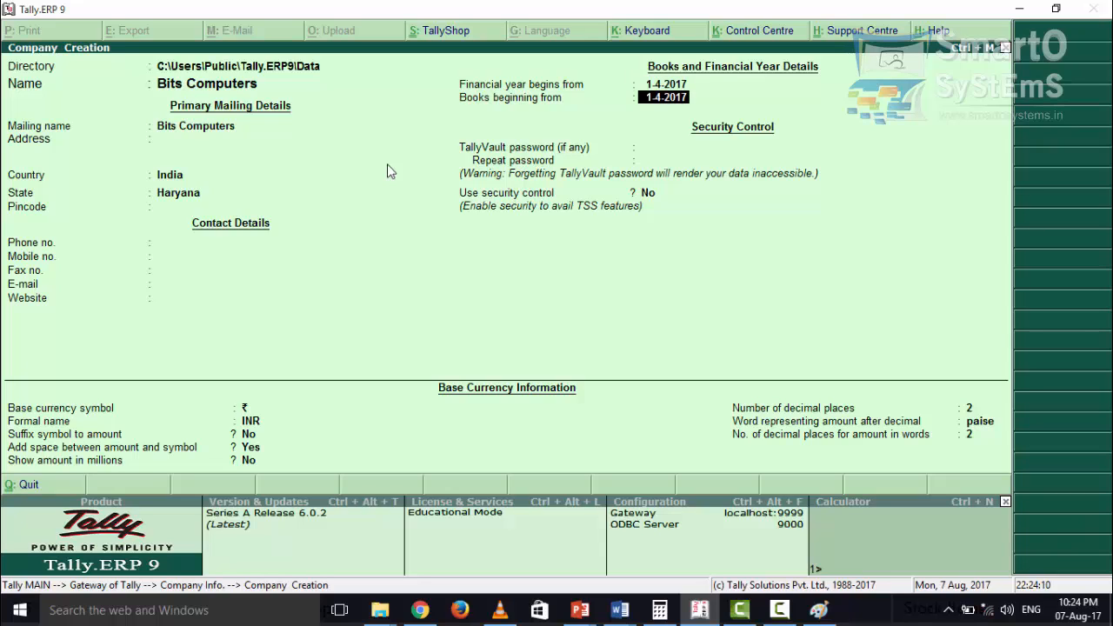
{"action": "key", "text": "Return"}
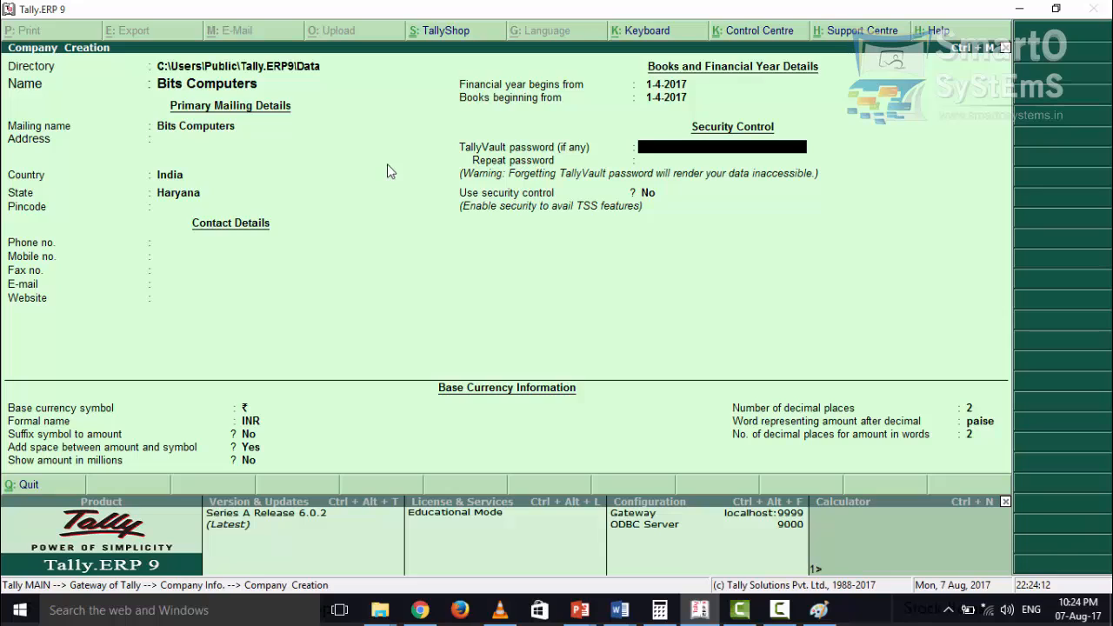
{"action": "key", "text": "Return"}
{"action": "key", "text": "Return"}
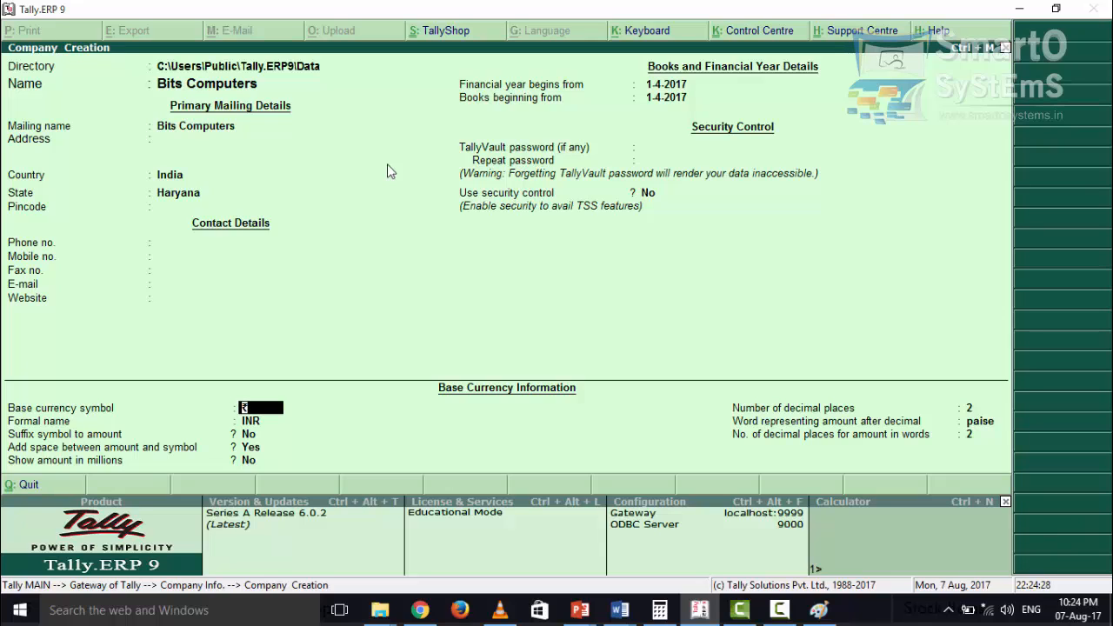
Step: Accept the default INR base currency settings and save the new company
{"action": "key", "text": "Return"}
{"action": "key", "text": "Return"}
{"action": "key", "text": "Return"}
{"action": "key", "text": "Return"}
{"action": "key", "text": "Return"}
{"action": "key", "text": "Return"}
{"action": "key", "text": "Return"}
{"action": "key", "text": "Return"}
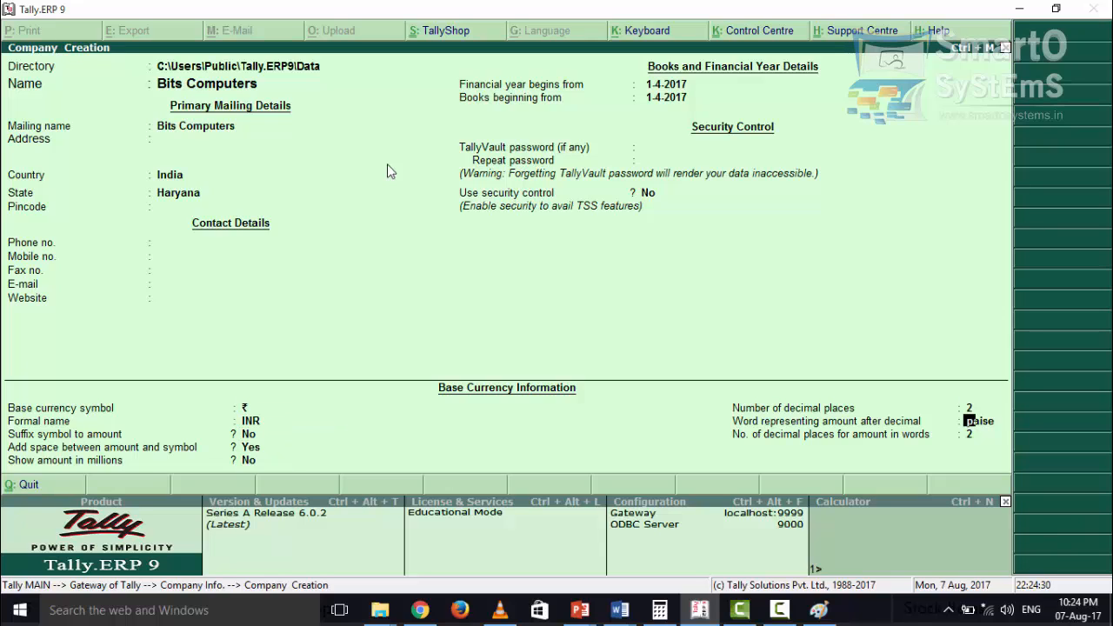
{"action": "key", "text": "Return"}
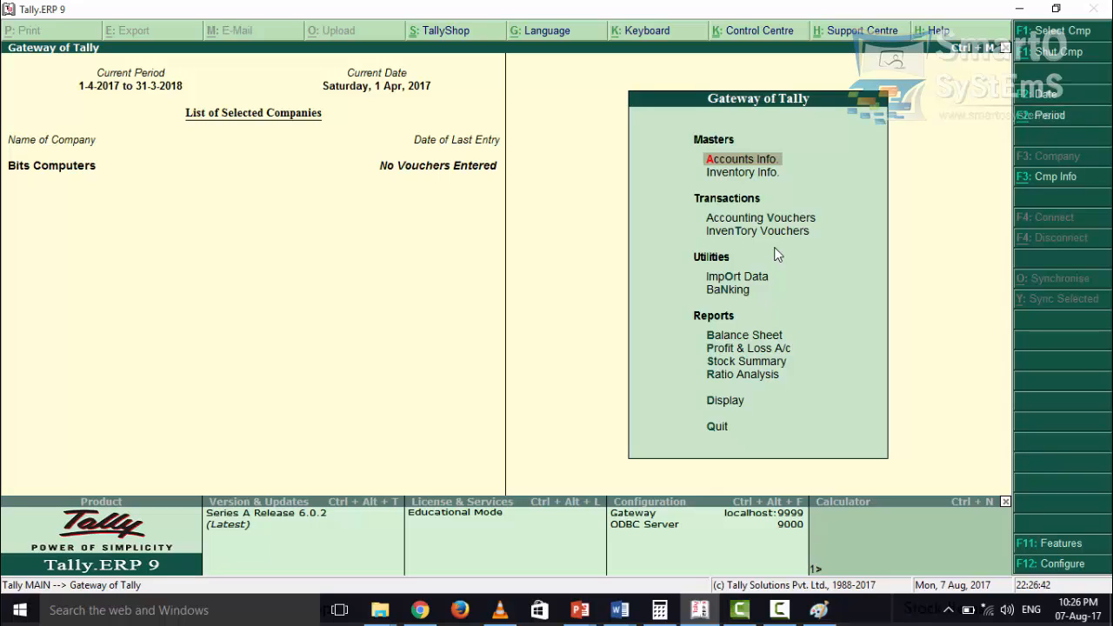
Step: Enable Goods and Services Tax in the company's statutory and taxation features and open its GST details for entry
{"action": "left_click", "coordinate": [1045, 545]}
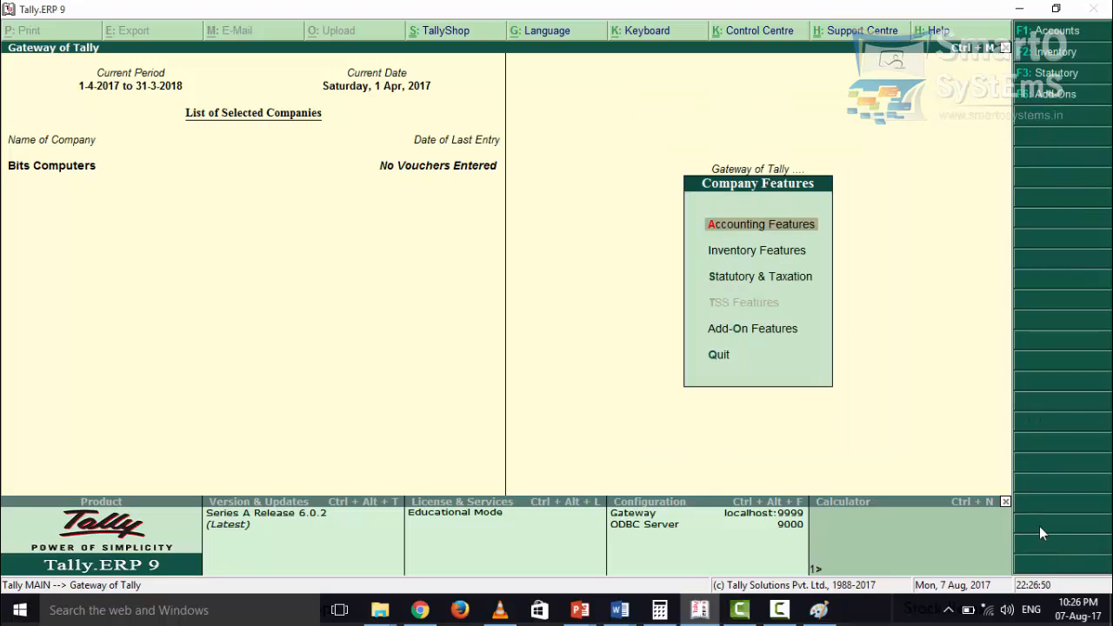
{"action": "left_click", "coordinate": [776, 286]}
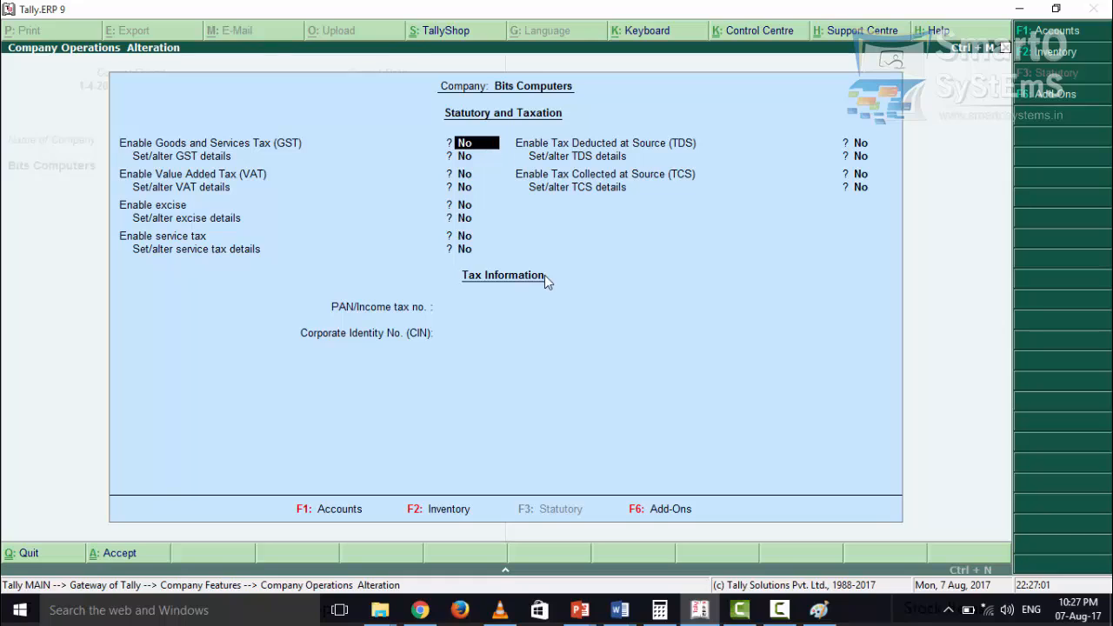
{"action": "type", "text": "yes"}
{"action": "key", "text": "Return"}
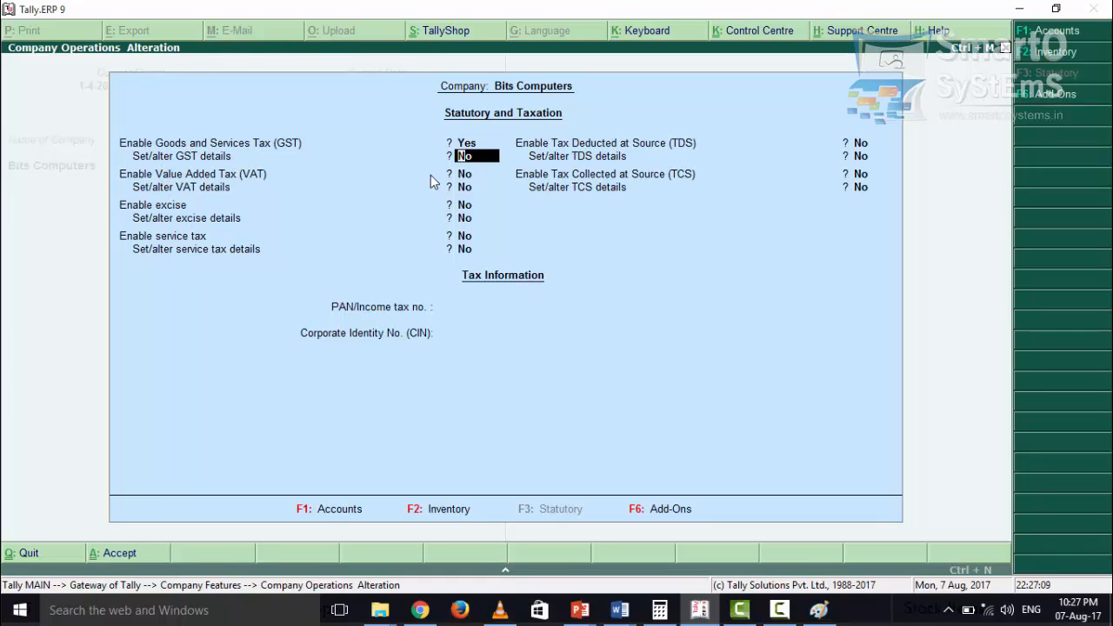
{"action": "type", "text": "yes"}
{"action": "key", "text": "Return"}
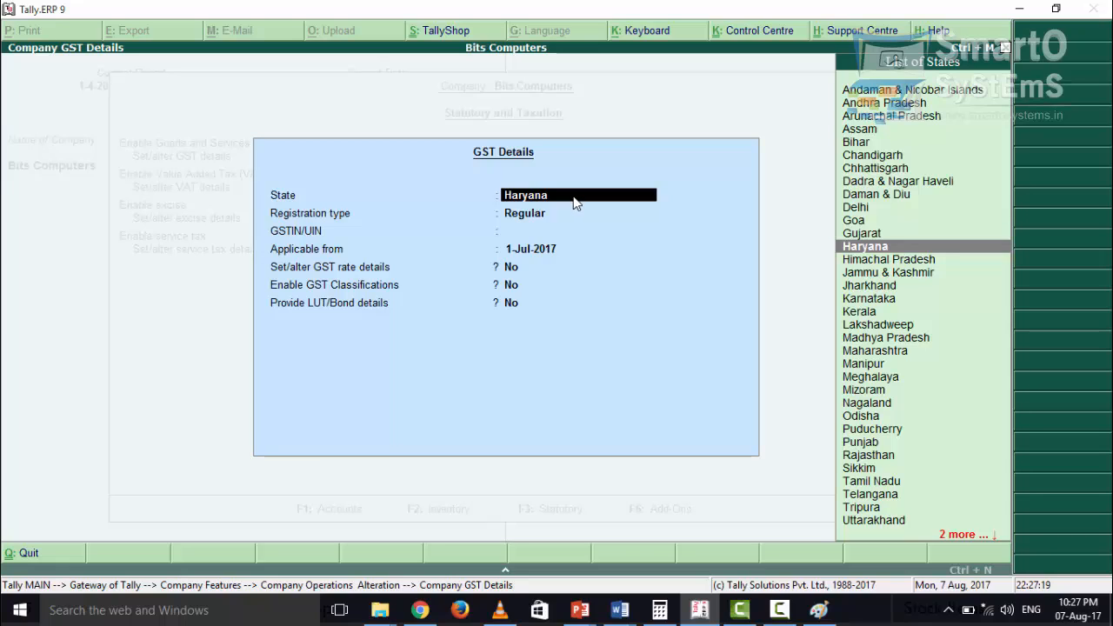
Step: Keep Haryana and Regular registration in the GST details, and enter the company's GSTIN following the format slide in PowerPoint
{"action": "key", "text": "Return"}
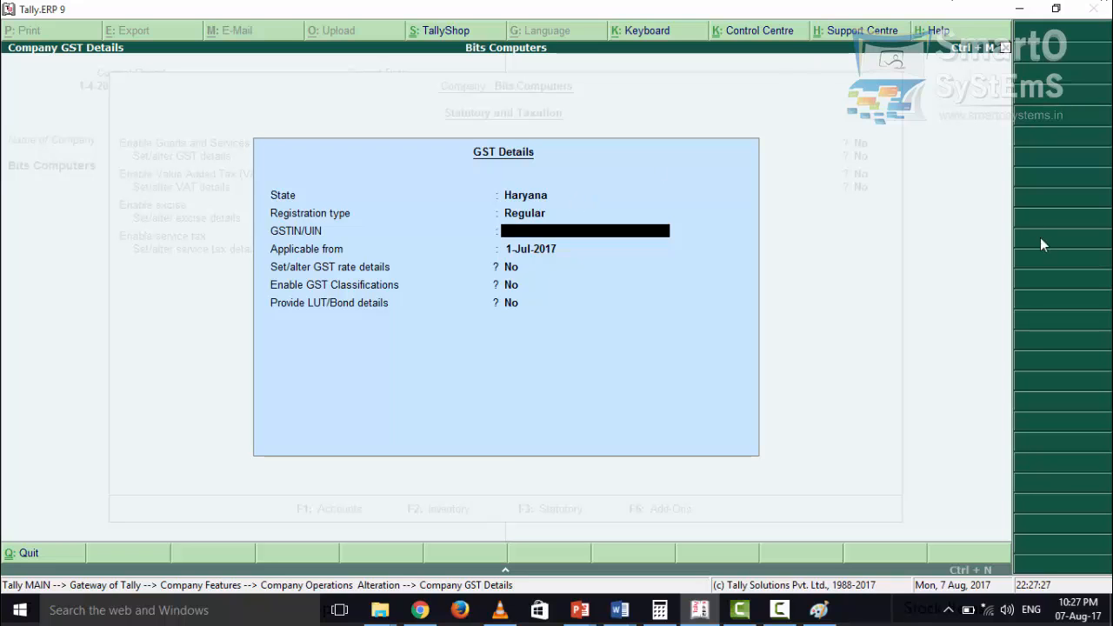
{"action": "key", "text": "alt+Tab"}
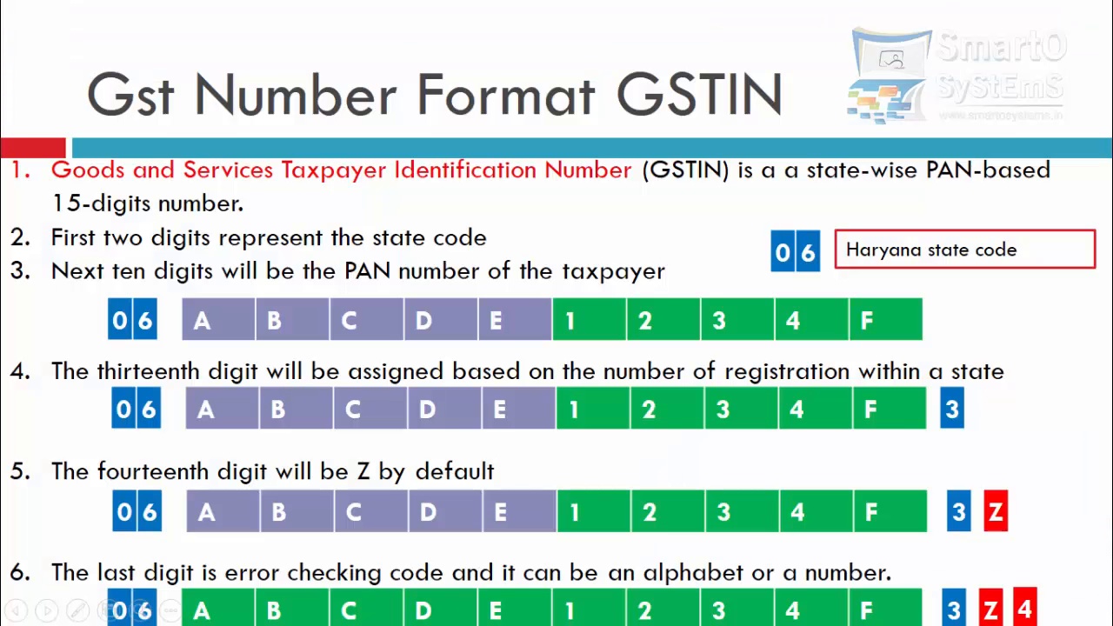
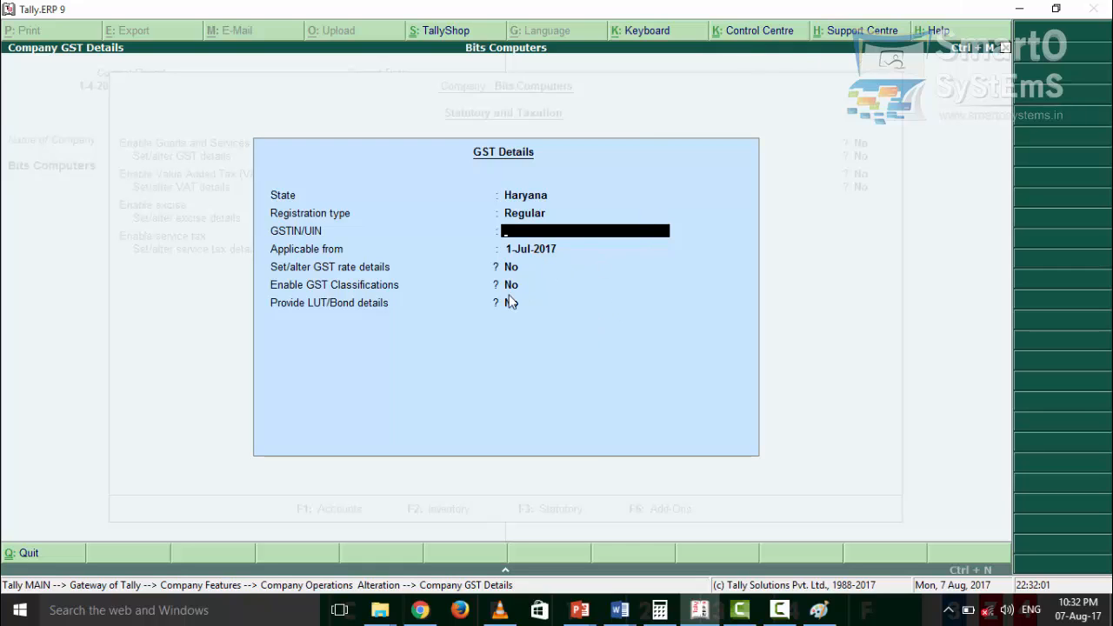
{"action": "type", "text": "06"}
{"action": "key", "text": "BackSpace"}
{"action": "key", "text": "BackSpace"}
{"action": "key", "text": "BackSpace"}
{"action": "key", "text": "BackSpace"}
{"action": "type", "text": "ABCDE"}
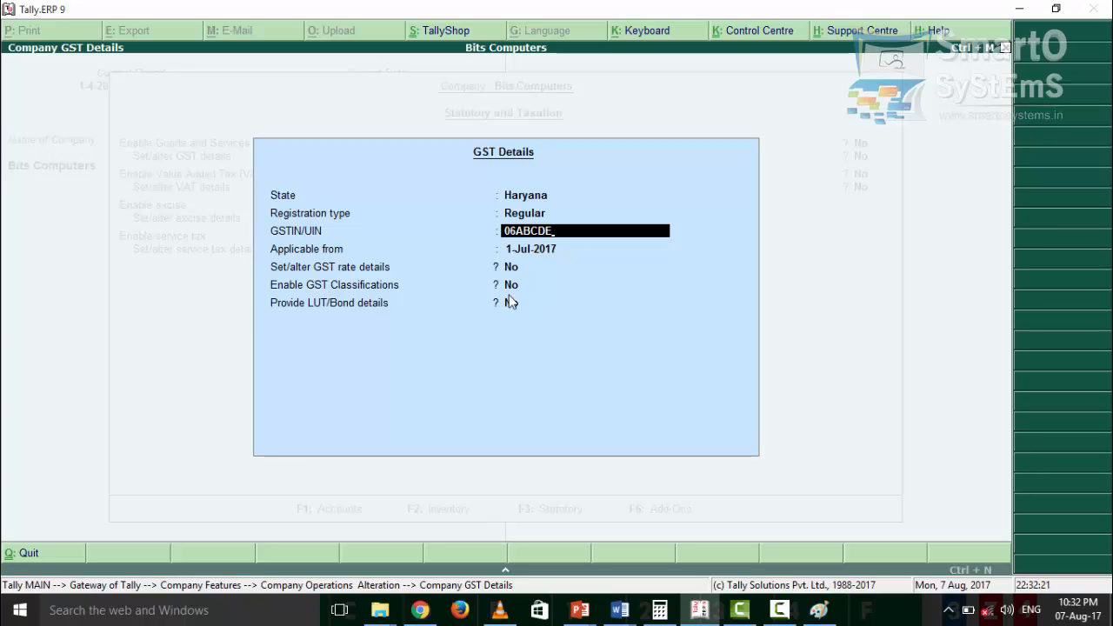
{"action": "type", "text": "1234"}
{"action": "type", "text": "F3ZT"}
{"action": "key", "text": "Return"}
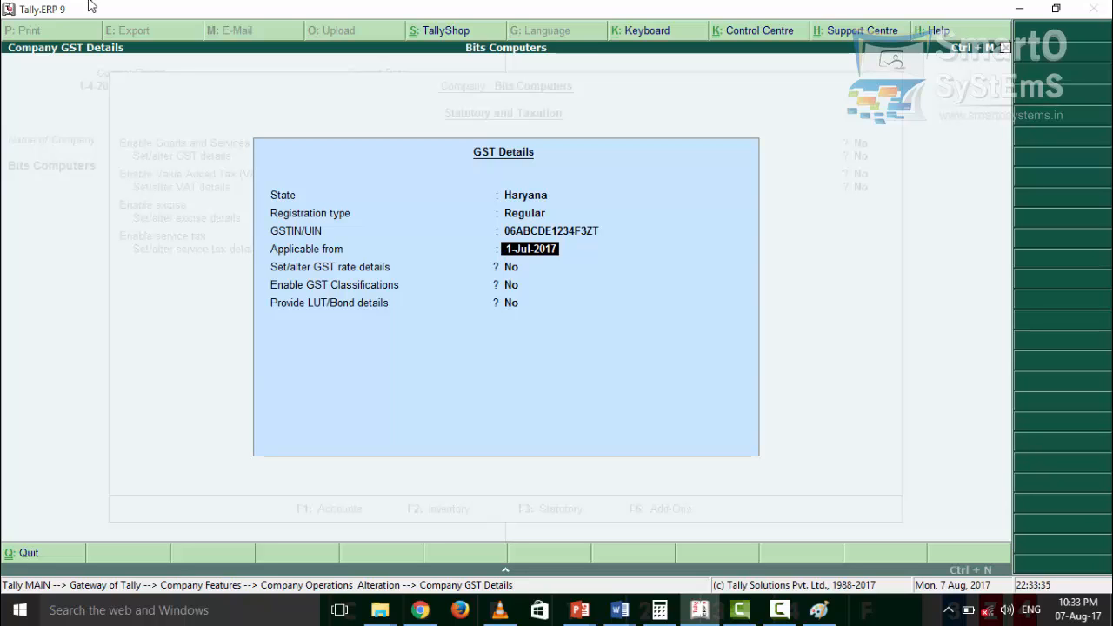
Step: Keep GST applicable from 1-Jul-2017 with rate details, classifications and LUT/Bond details set to No, and accept the GST details
{"action": "key", "text": "Return"}
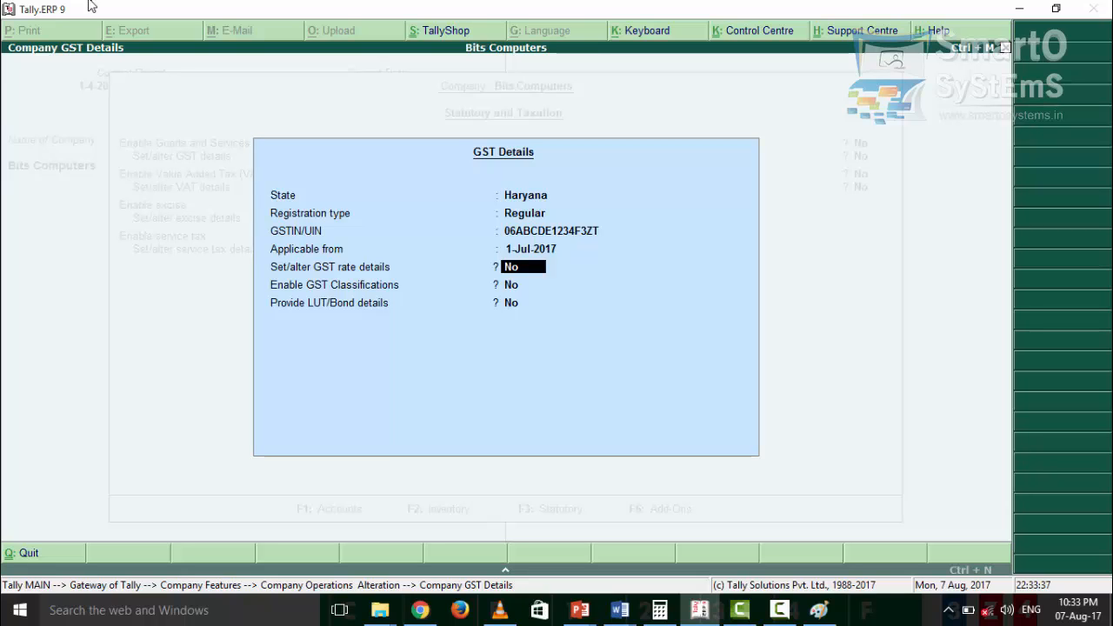
{"action": "key", "text": "Return"}
{"action": "key", "text": "Return"}
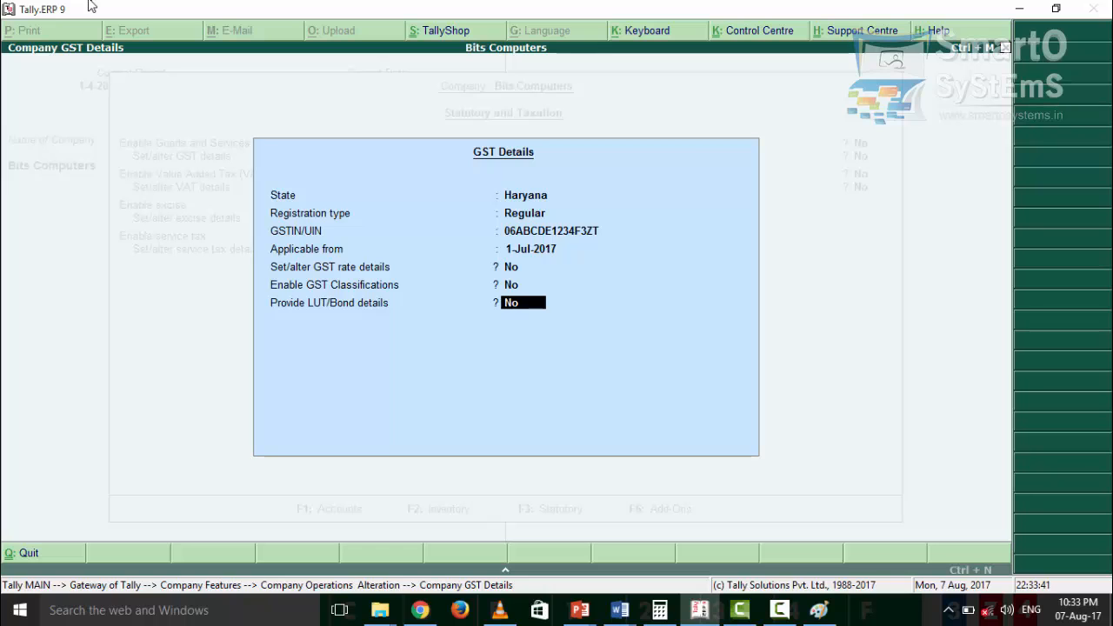
{"action": "key", "text": "Return"}
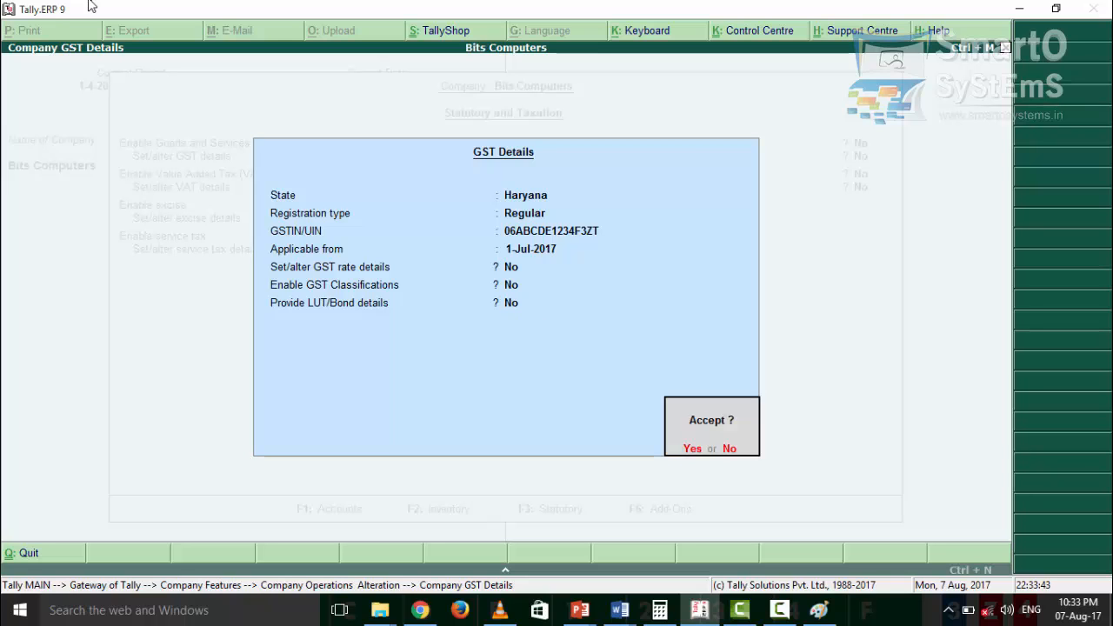
{"action": "key", "text": "Return"}
Step: Leave all other taxes disabled and the tax information blank, save the statutory features and return to the Gateway of Tally
{"action": "key", "text": "Return"}
{"action": "key", "text": "Return"}
{"action": "key", "text": "Return"}
{"action": "key", "text": "Return"}
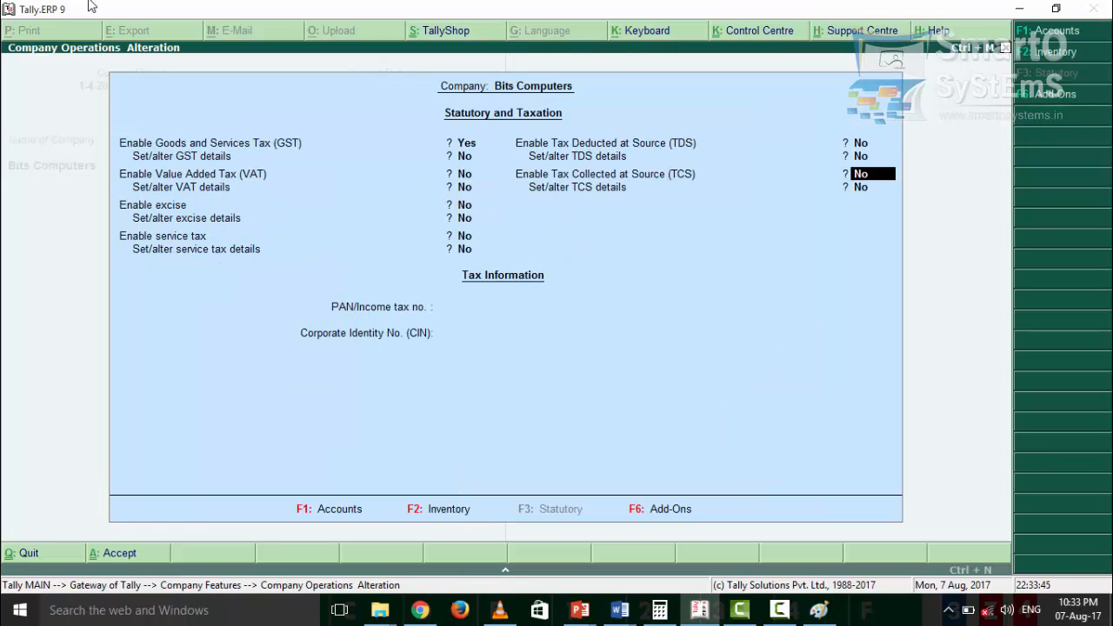
{"action": "key", "text": "Return"}
{"action": "key", "text": "Return"}
{"action": "key", "text": "Return"}
{"action": "key", "text": "Return"}
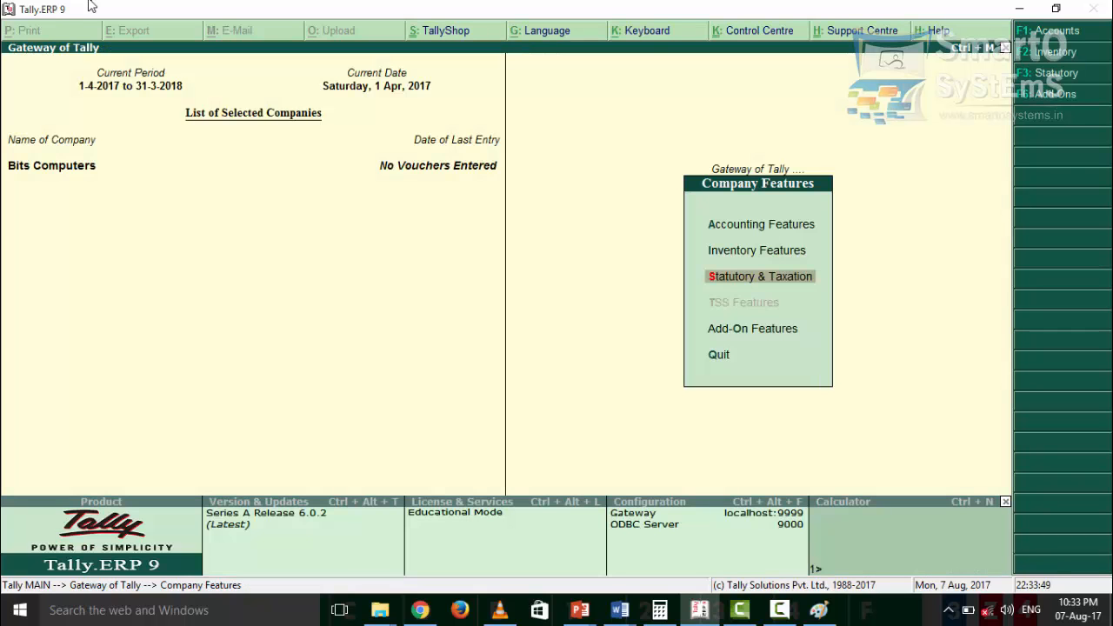
{"action": "key", "text": "Escape"}
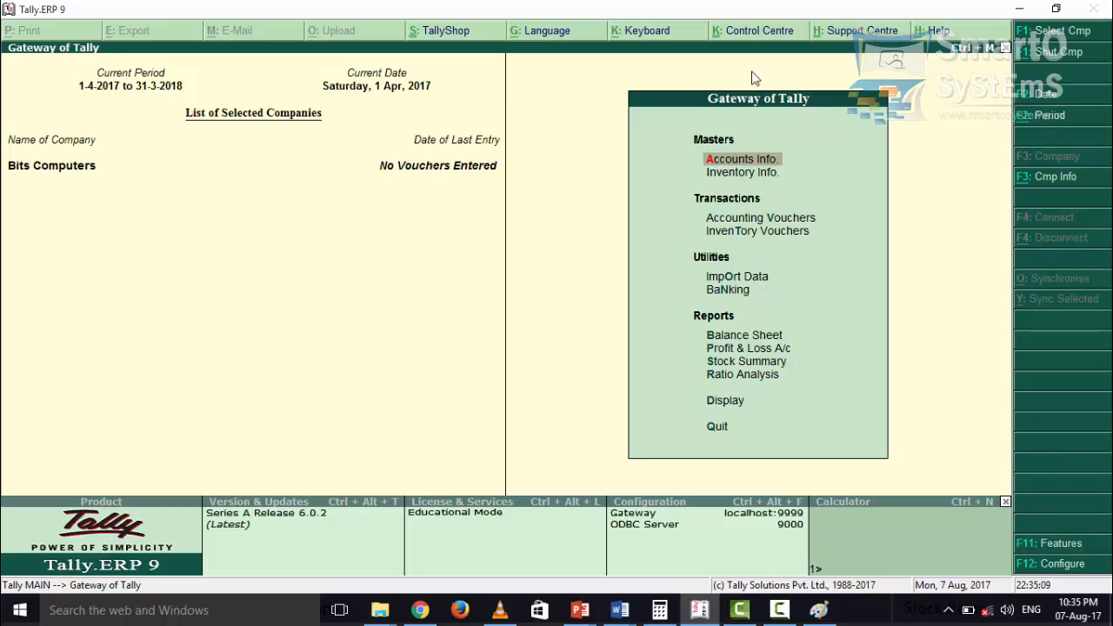
Step: Start creating a single ledger under the accounts masters and name it Capital A/c, leaving the alias blank
{"action": "left_click", "coordinate": [731, 165]}
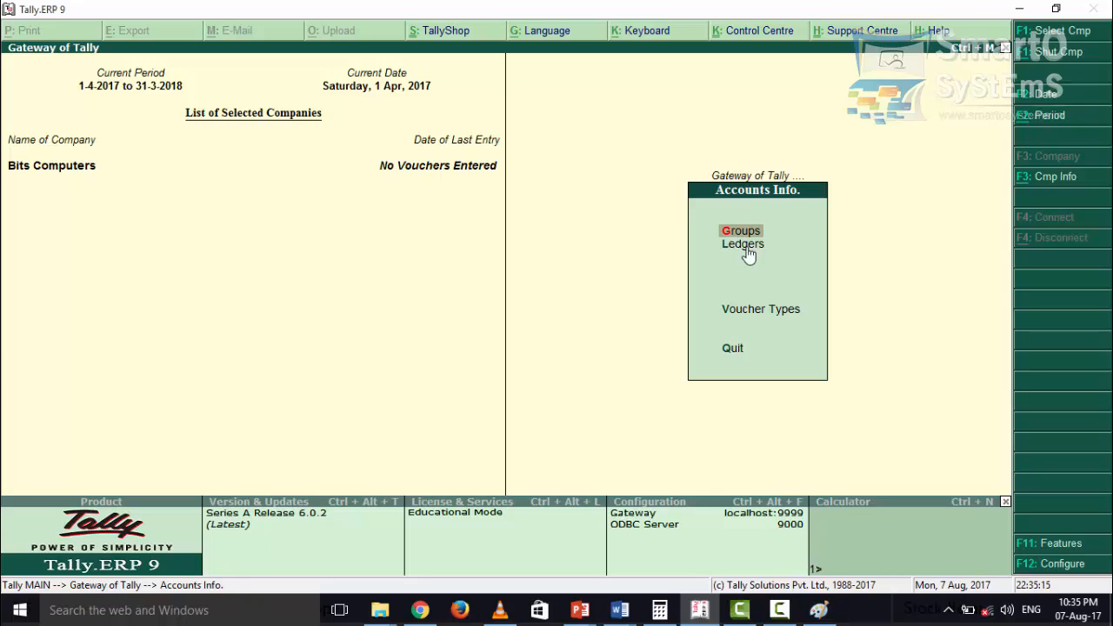
{"action": "left_click", "coordinate": [749, 247]}
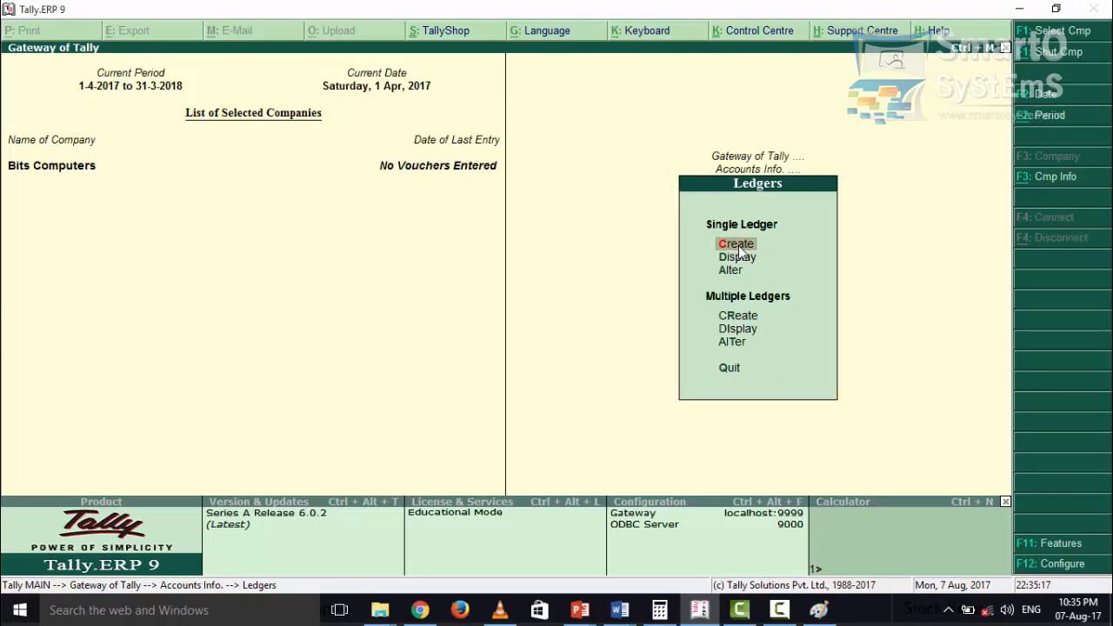
{"action": "left_click", "coordinate": [739, 251]}
{"action": "type", "text": "Cap"}
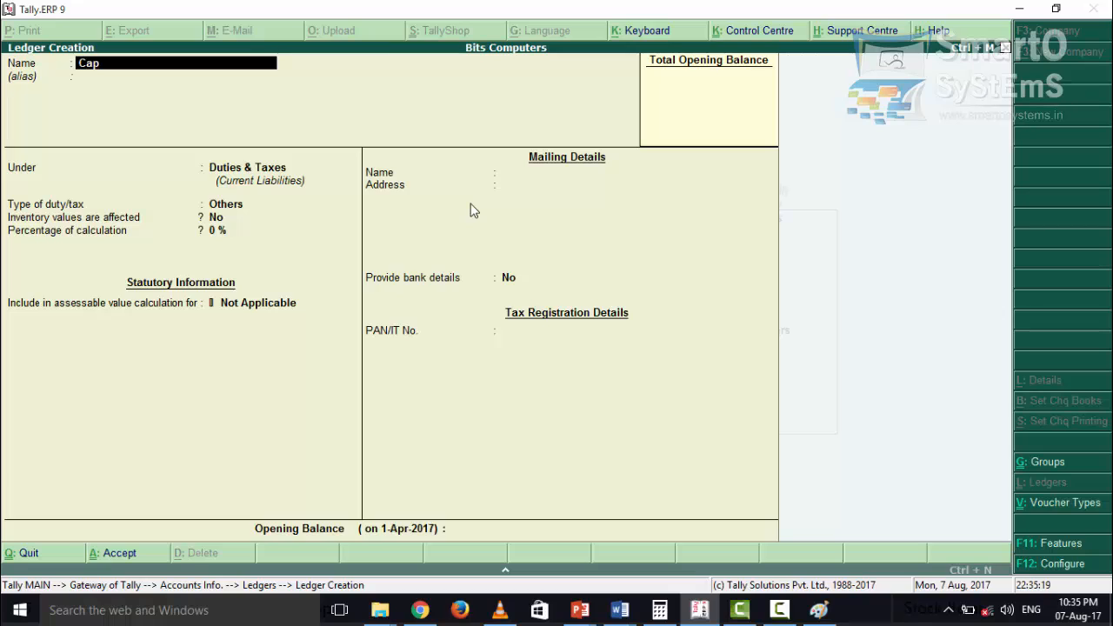
{"action": "type", "text": "i"}
{"action": "type", "text": "ta"}
{"action": "type", "text": "l"}
{"action": "type", "text": " a"}
{"action": "type", "text": "."}
{"action": "key", "text": "BackSpace"}
{"action": "key", "text": "BackSpace"}
{"action": "type", "text": "A/c"}
{"action": "key", "text": "Return"}
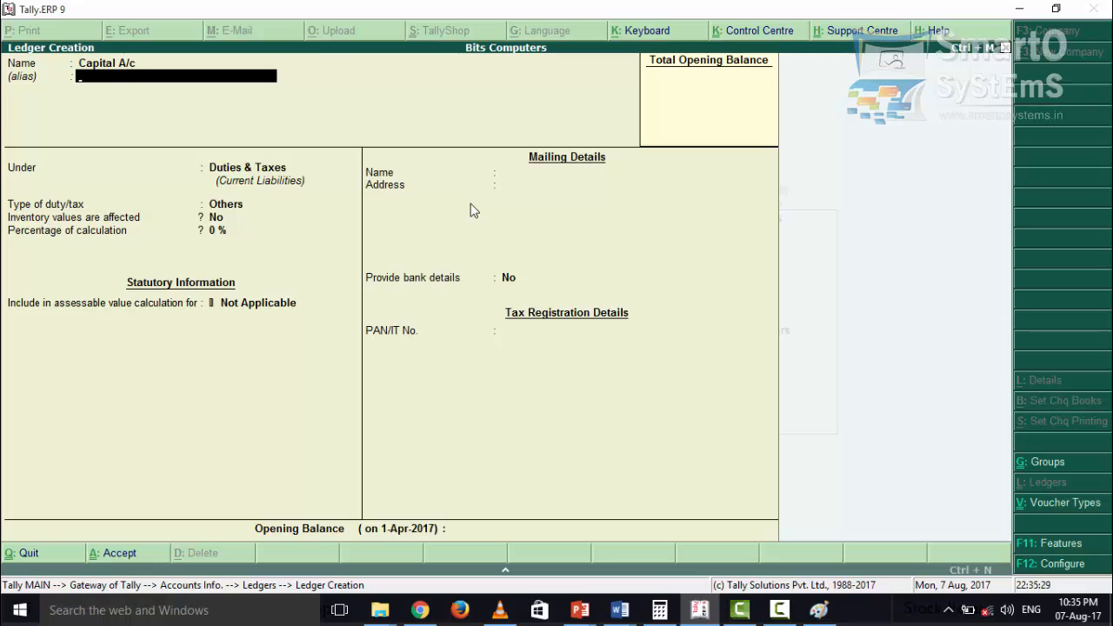
{"action": "key", "text": "Return"}
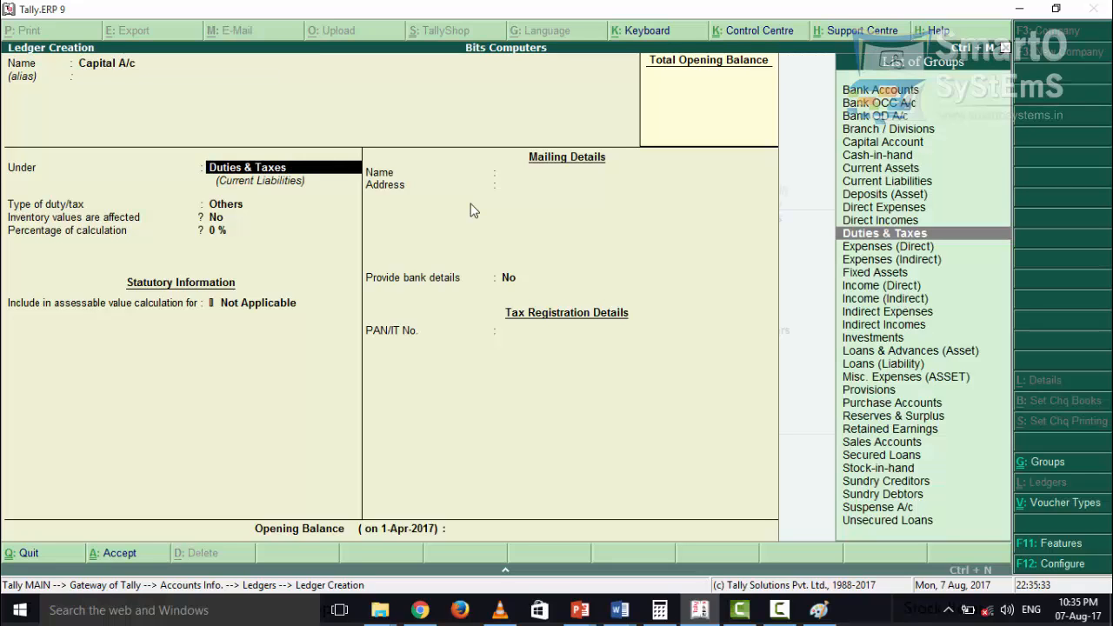
Step: Place the Capital A/c ledger under the Capital Account group
{"action": "type", "text": "C"}
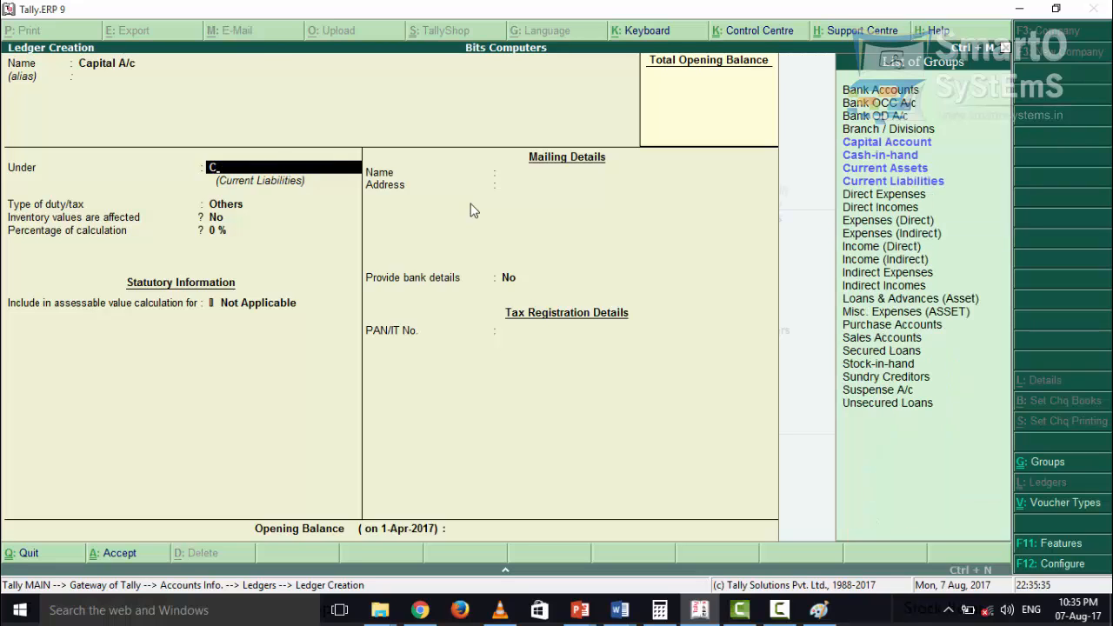
{"action": "key", "text": "Down"}
{"action": "key", "text": "Up"}
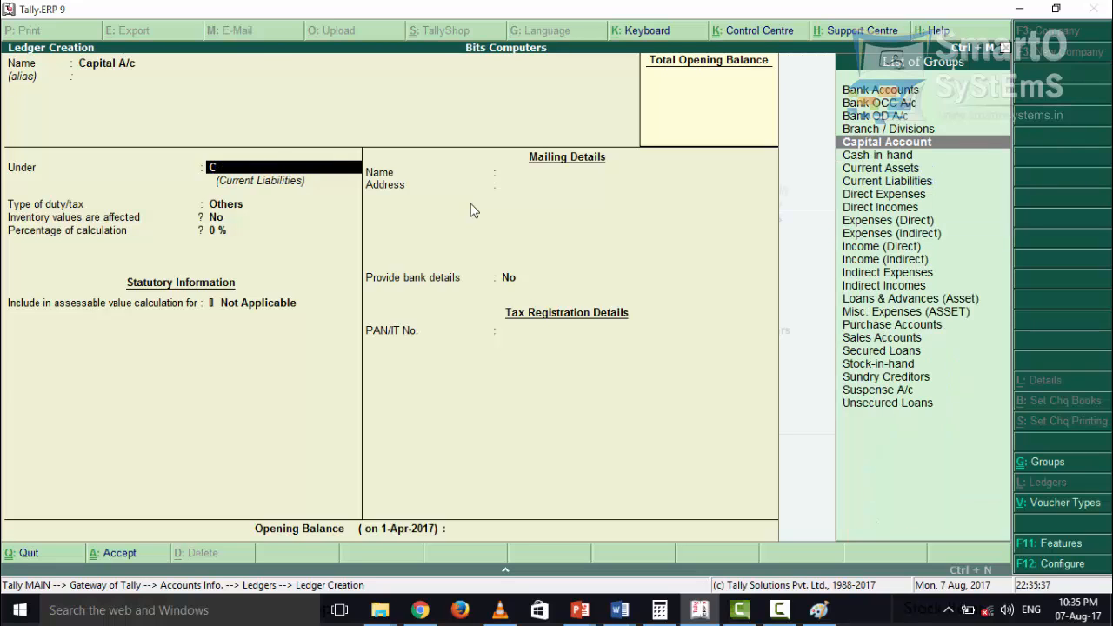
{"action": "key", "text": "Return"}
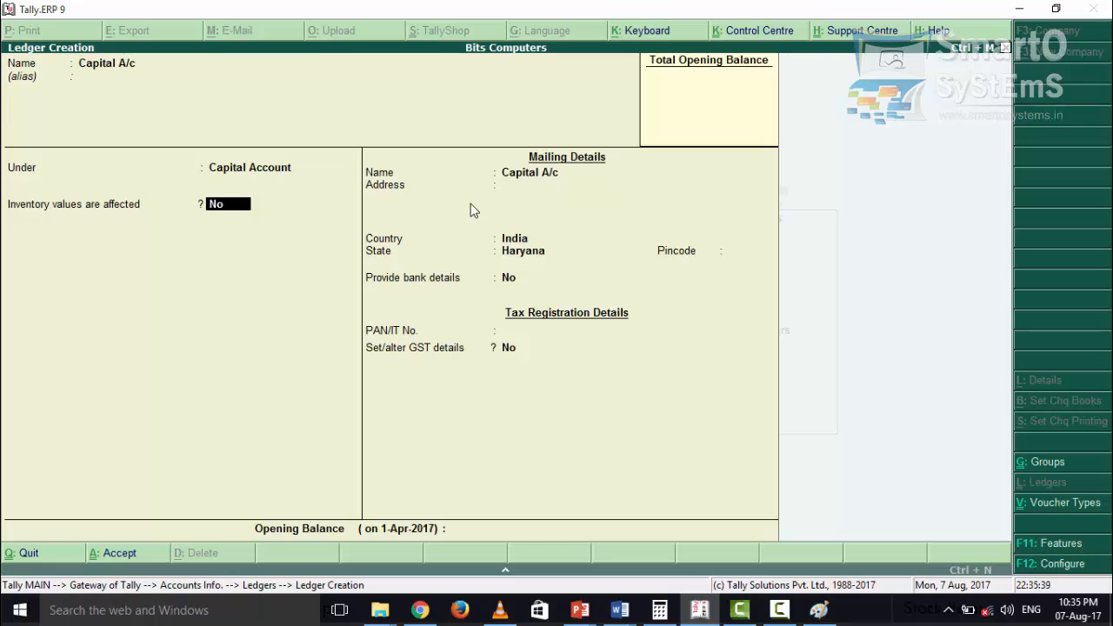
Step: Keep the Capital A/c ledger's default India and Haryana details, GST details at No and opening balance blank, and save it
{"action": "key", "text": "Return"}
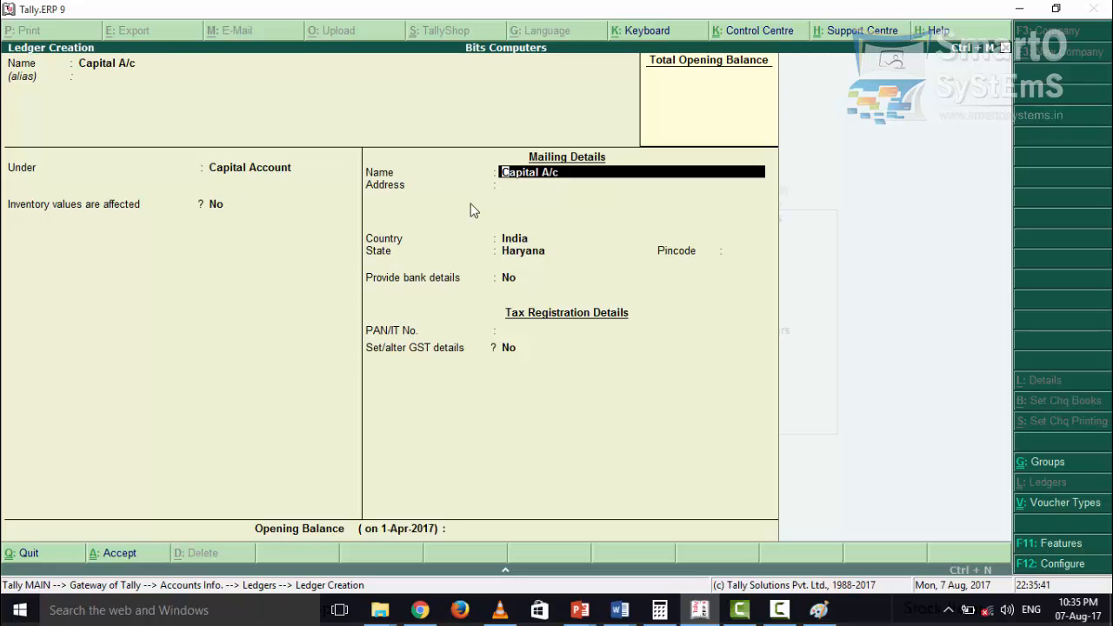
{"action": "key", "text": "Return"}
{"action": "key", "text": "Return"}
{"action": "key", "text": "Return"}
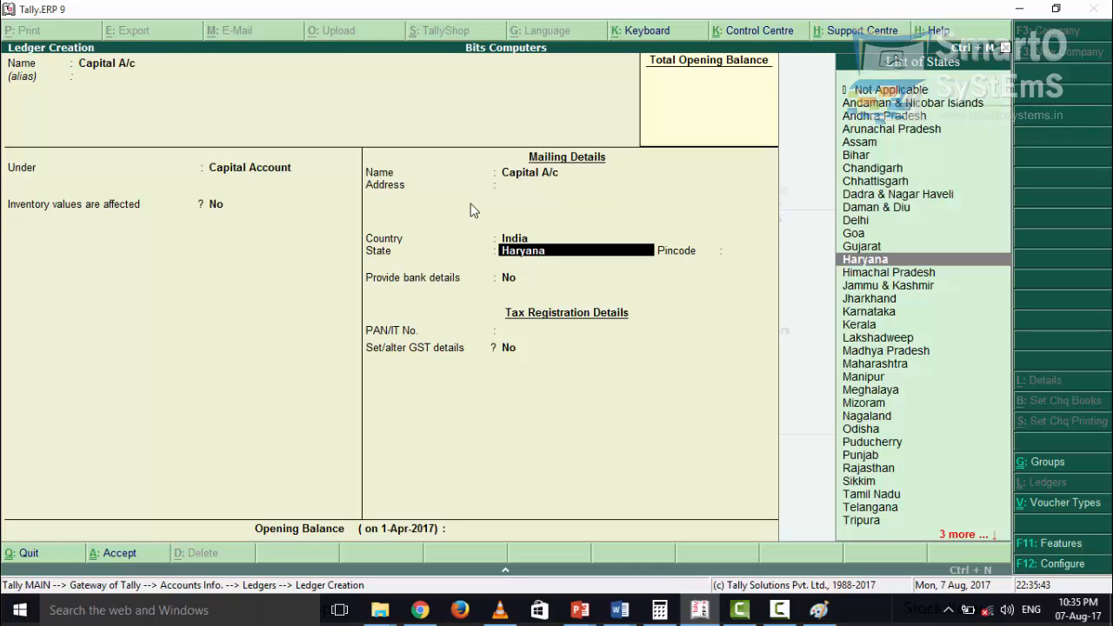
{"action": "key", "text": "Return"}
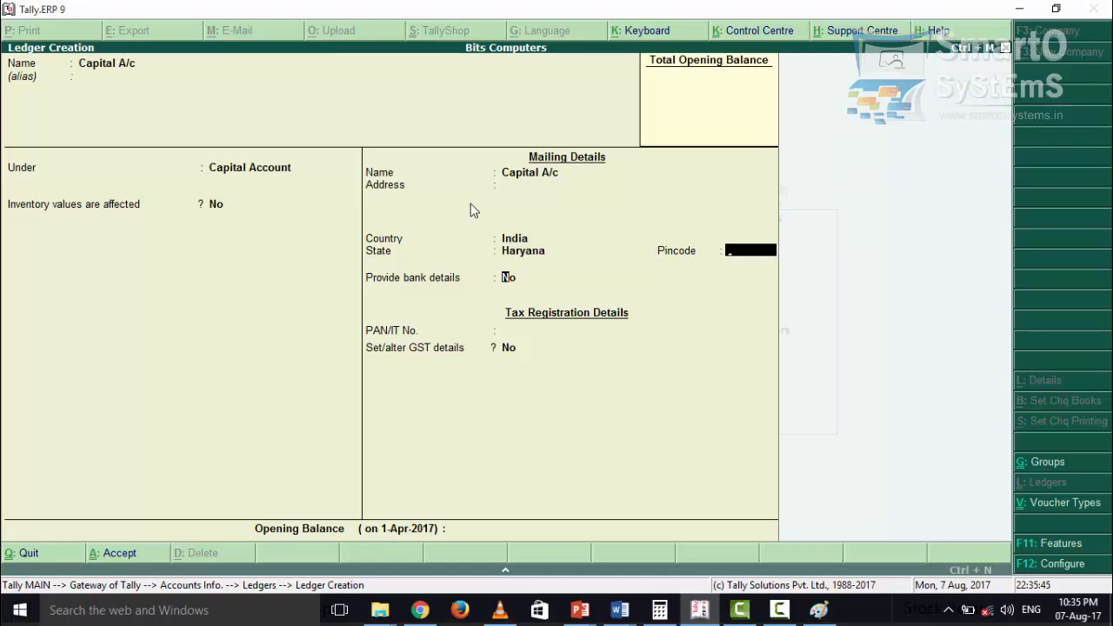
{"action": "key", "text": "Return"}
{"action": "key", "text": "Return"}
{"action": "key", "text": "Return"}
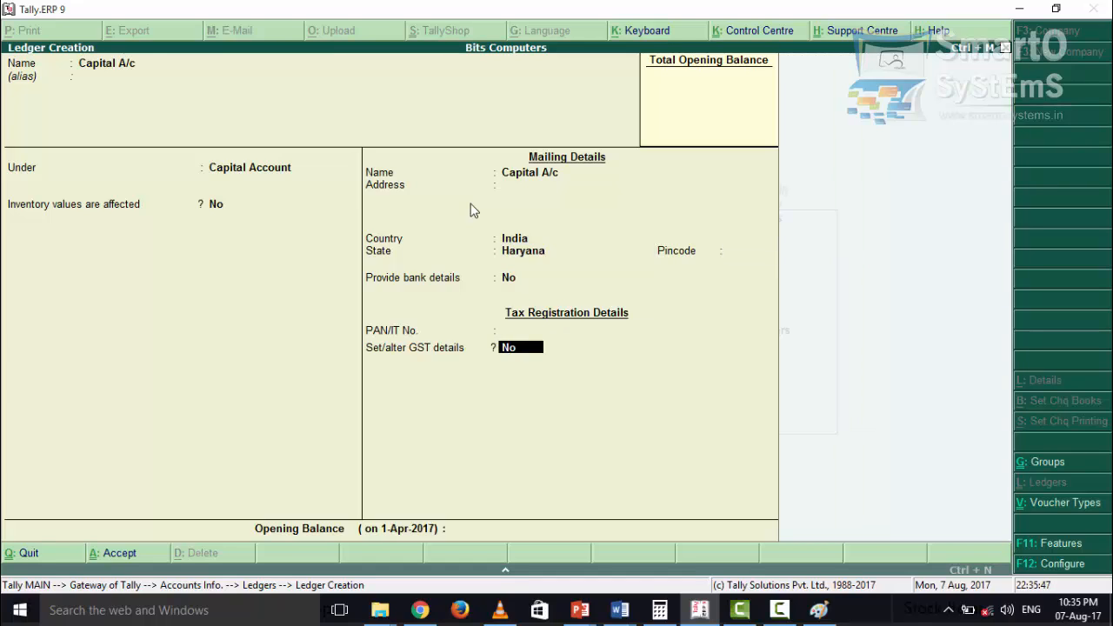
{"action": "key", "text": "Return"}
{"action": "key", "text": "Return"}
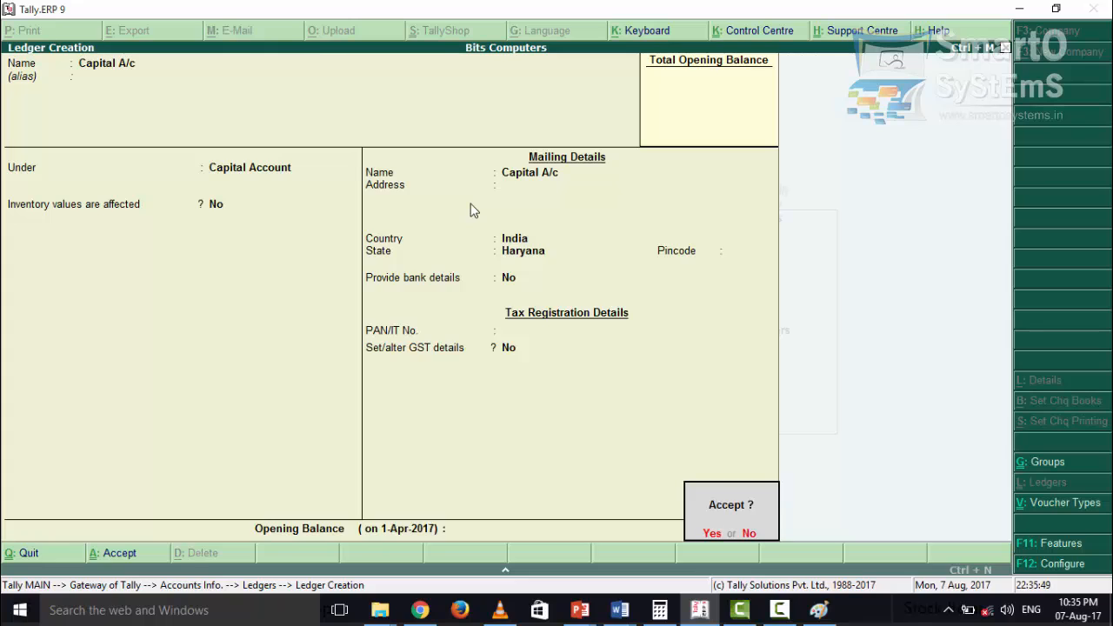
{"action": "key", "text": "Return"}
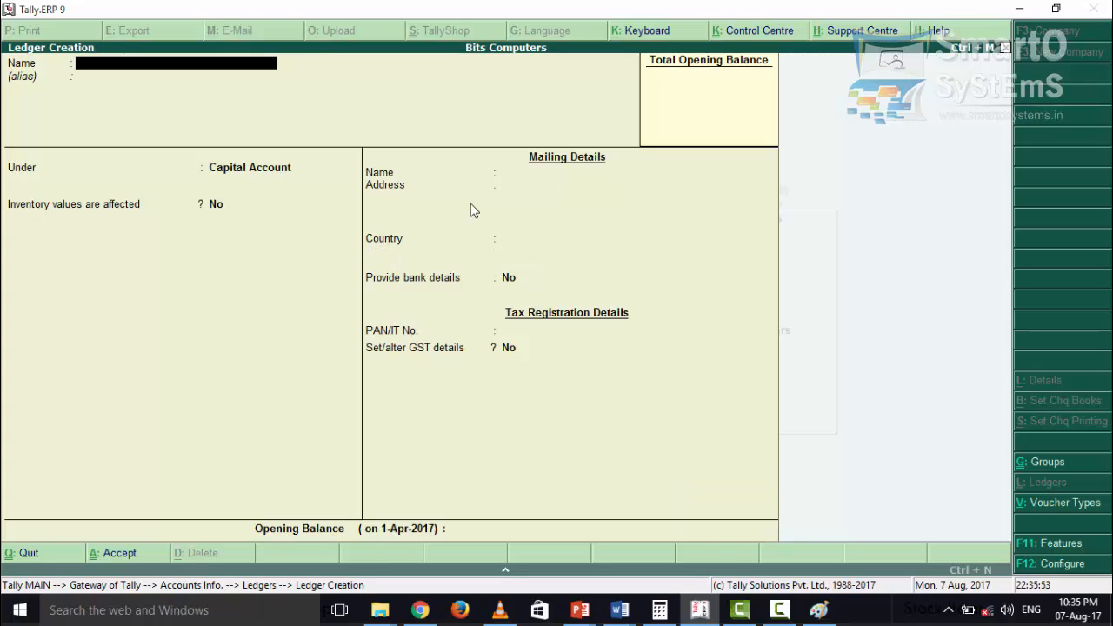
Step: Name the next ledger IDBI BANK and place it under the Bank Accounts group
{"action": "type", "text": "IDBI BANK"}
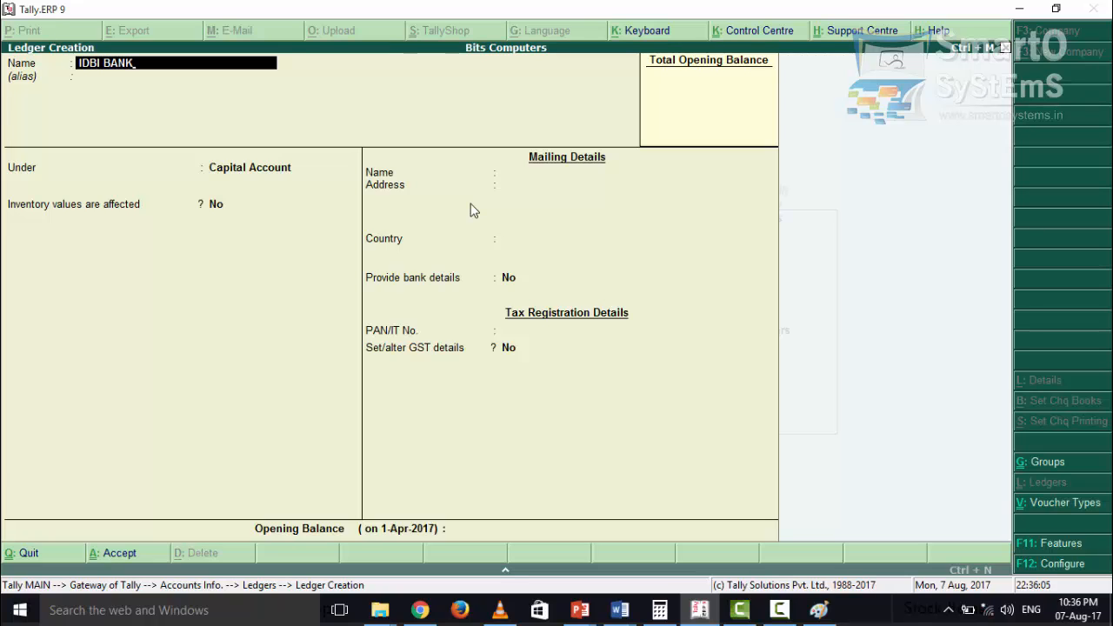
{"action": "key", "text": "Return"}
{"action": "key", "text": "Return"}
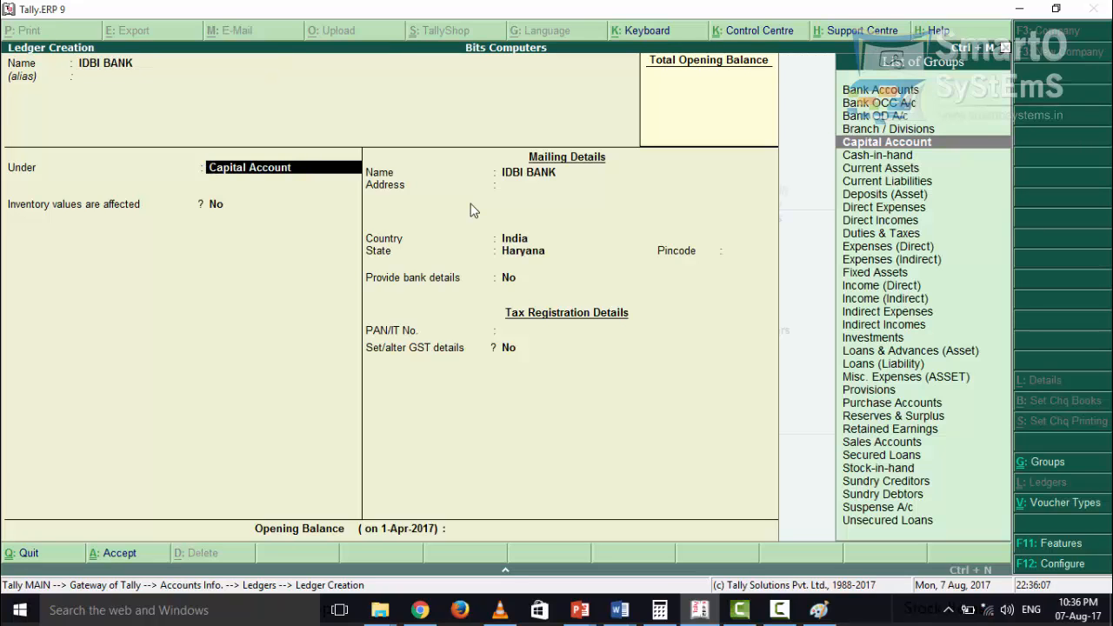
{"action": "type", "text": "Ba"}
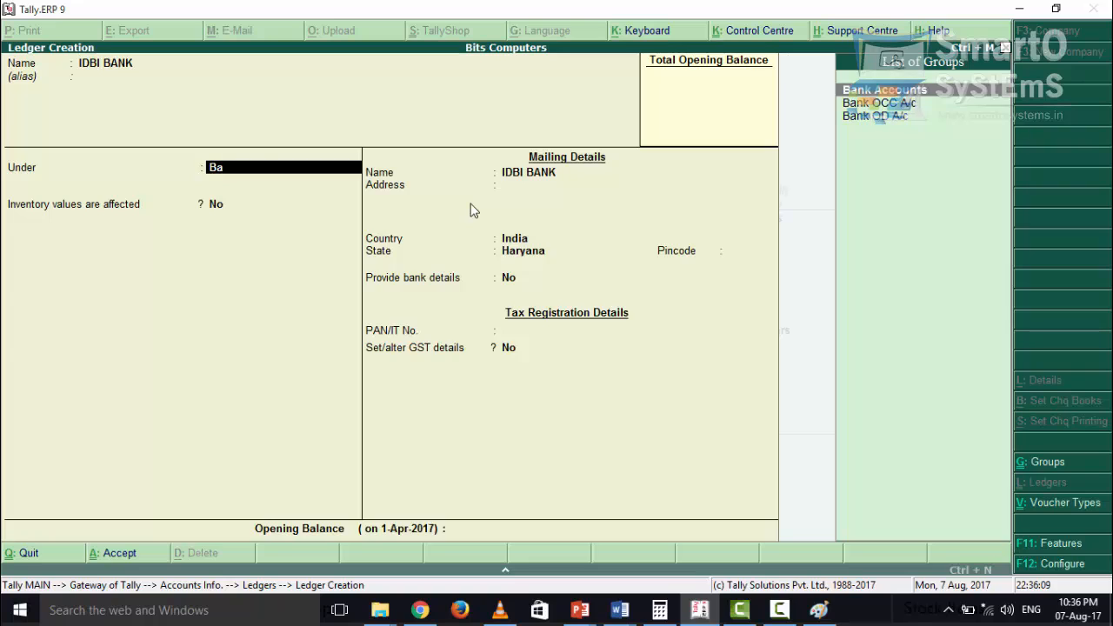
{"action": "key", "text": "Return"}
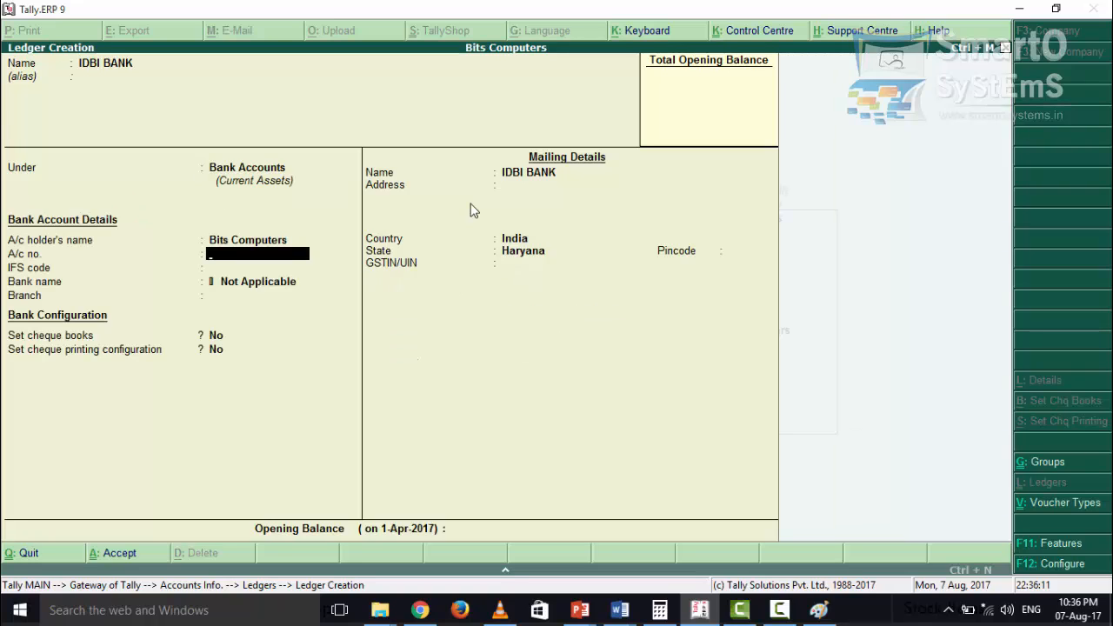
Step: Leave IDBI BANK's account details, cheque settings and GSTIN/UIN at their defaults, keeping Haryana as the state
{"action": "key", "text": "Return"}
{"action": "key", "text": "Return"}
{"action": "key", "text": "Return"}
{"action": "key", "text": "Return"}
{"action": "key", "text": "Return"}
{"action": "key", "text": "Return"}
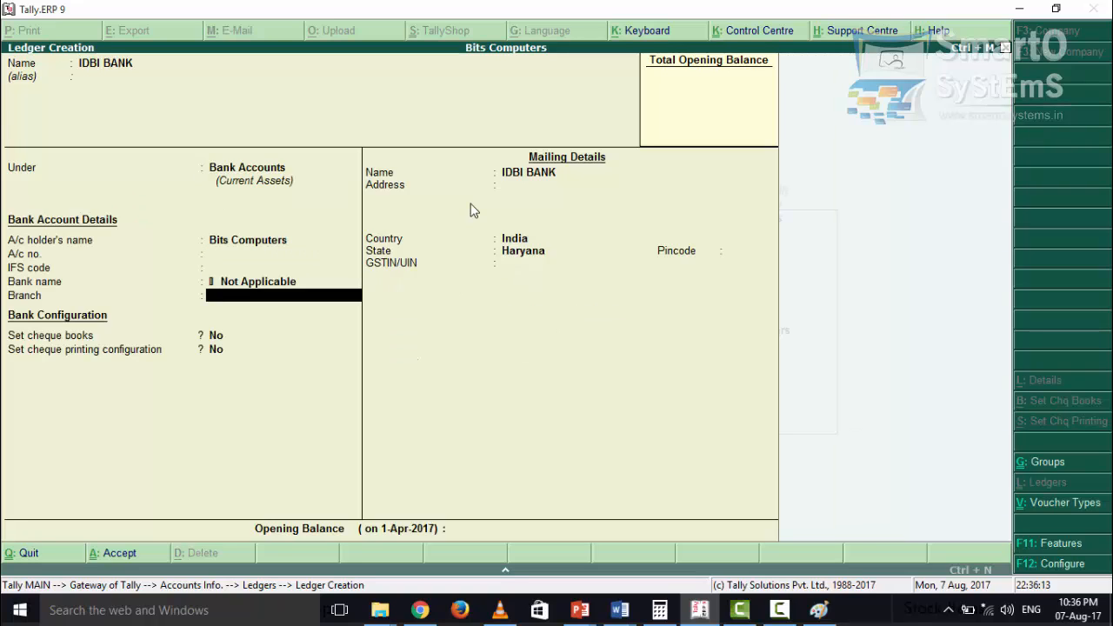
{"action": "key", "text": "Return"}
{"action": "key", "text": "Return"}
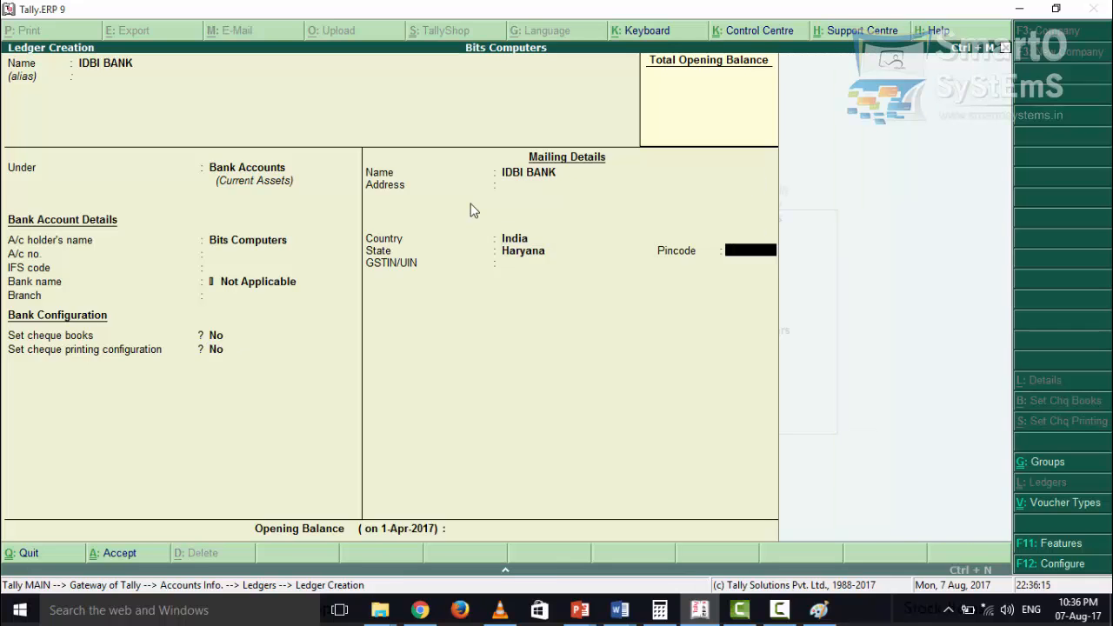
{"action": "key", "text": "Return"}
{"action": "key", "text": "Return"}
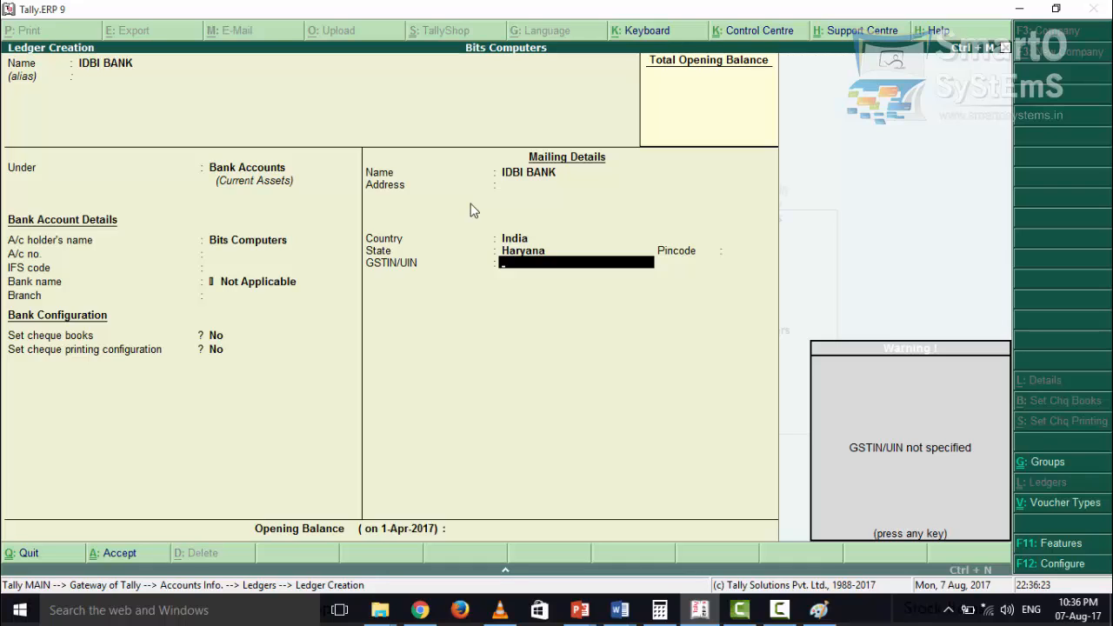
{"action": "key", "text": "Return"}
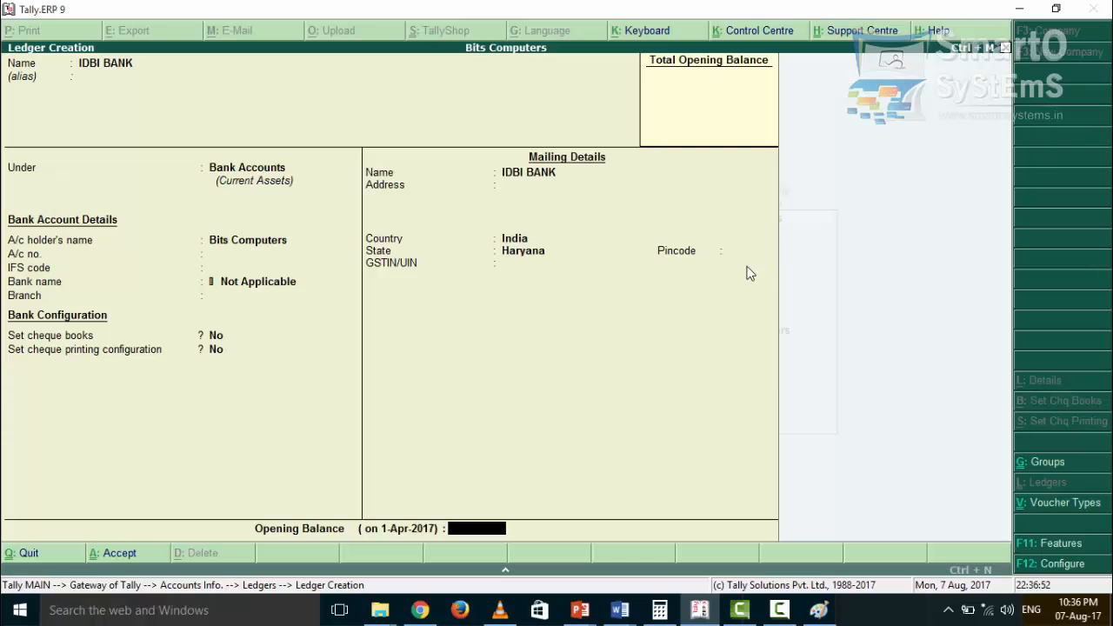
Step: Set IDBI BANK's opening balance to 1,50,000.00 Dr and save the ledger
{"action": "type", "text": "50000"}
{"action": "key", "text": "Return"}
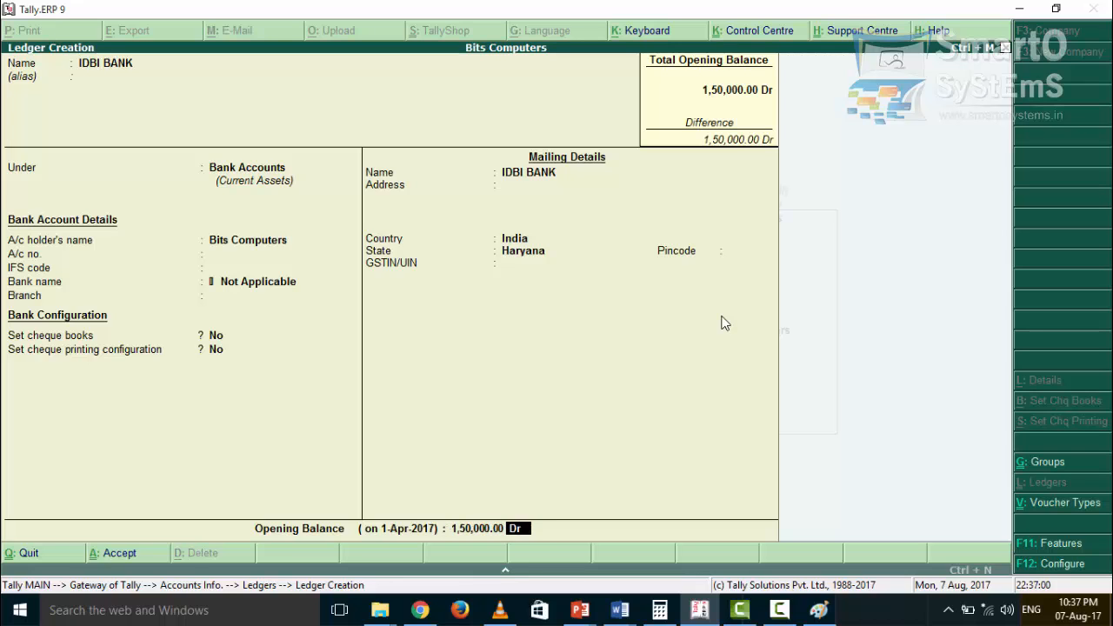
{"action": "key", "text": "Return"}
{"action": "key", "text": "Return"}
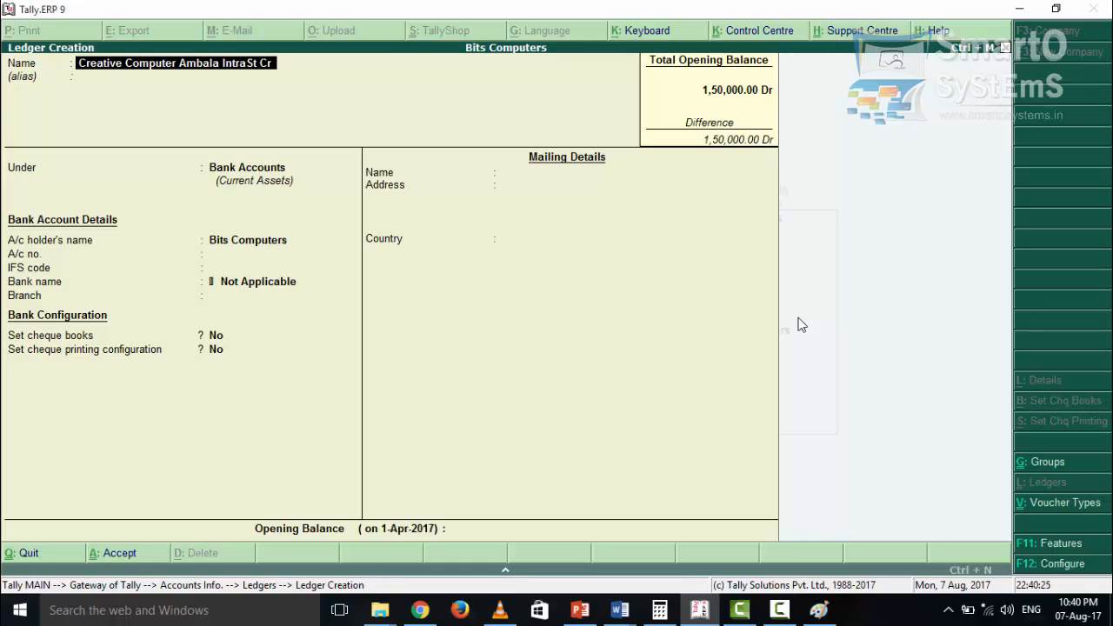
Step: Name the next ledger Creative Computer Ambala IntraSt Cr and place it under the Sundry Creditors group
{"action": "key", "text": "Return"}
{"action": "key", "text": "Return"}
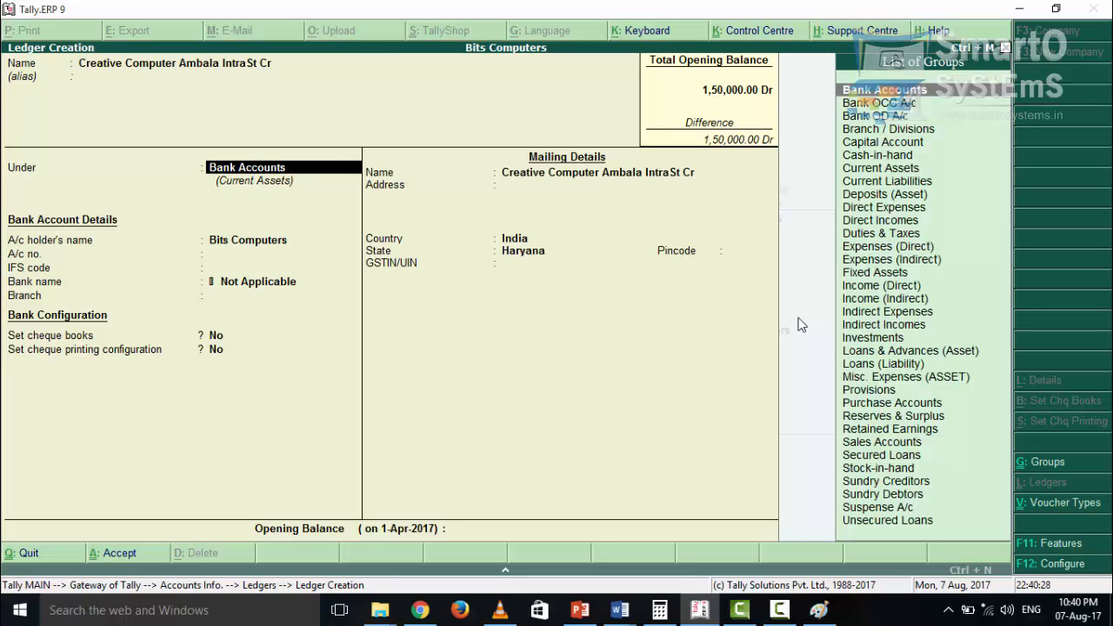
{"action": "type", "text": "S"}
{"action": "key", "text": "Down"}
{"action": "key", "text": "Down"}
{"action": "key", "text": "Down"}
{"action": "key", "text": "Down"}
{"action": "key", "text": "Down"}
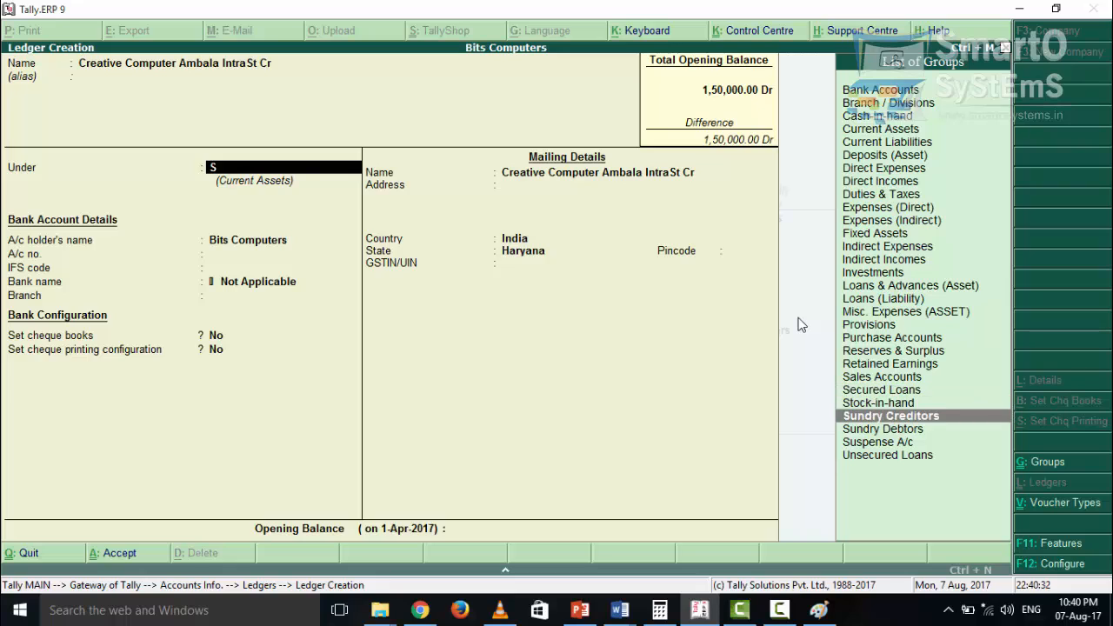
{"action": "key", "text": "Up"}
{"action": "key", "text": "Return"}
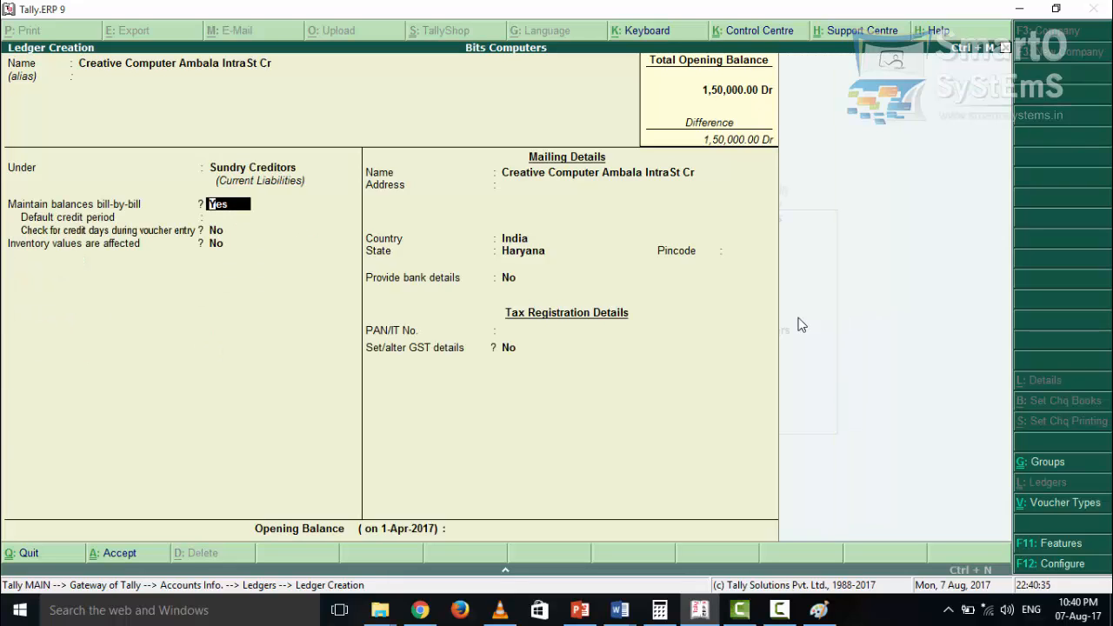
Step: Keep bill-by-bill balances at Yes for the creditor, with a blank credit period and the credit-days check and inventory option at No
{"action": "key", "text": "Return"}
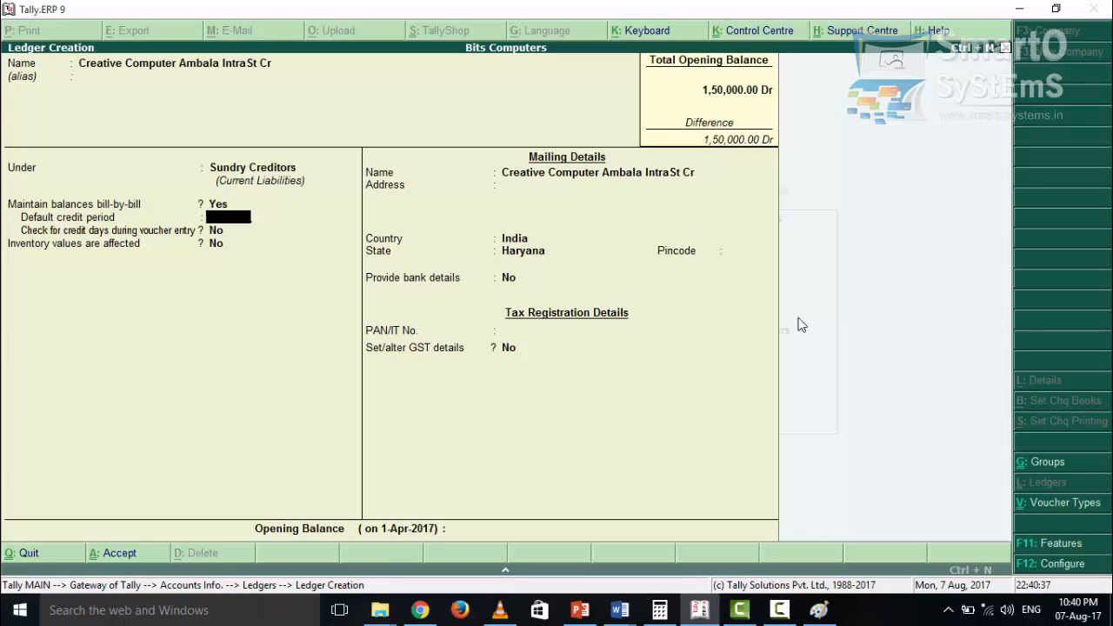
{"action": "key", "text": "Return"}
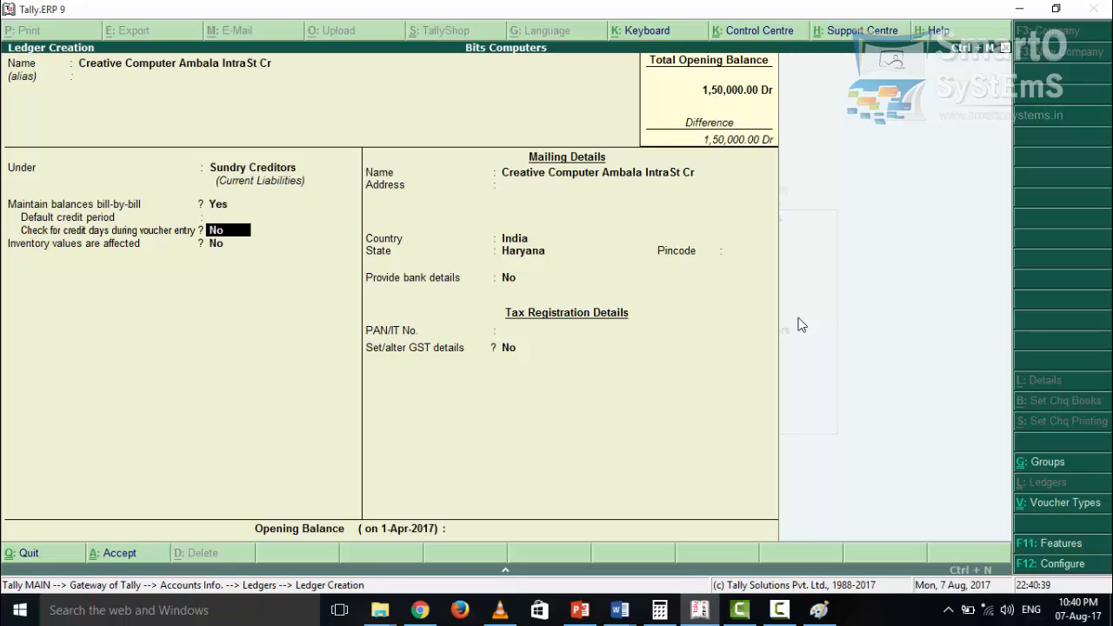
{"action": "key", "text": "Return"}
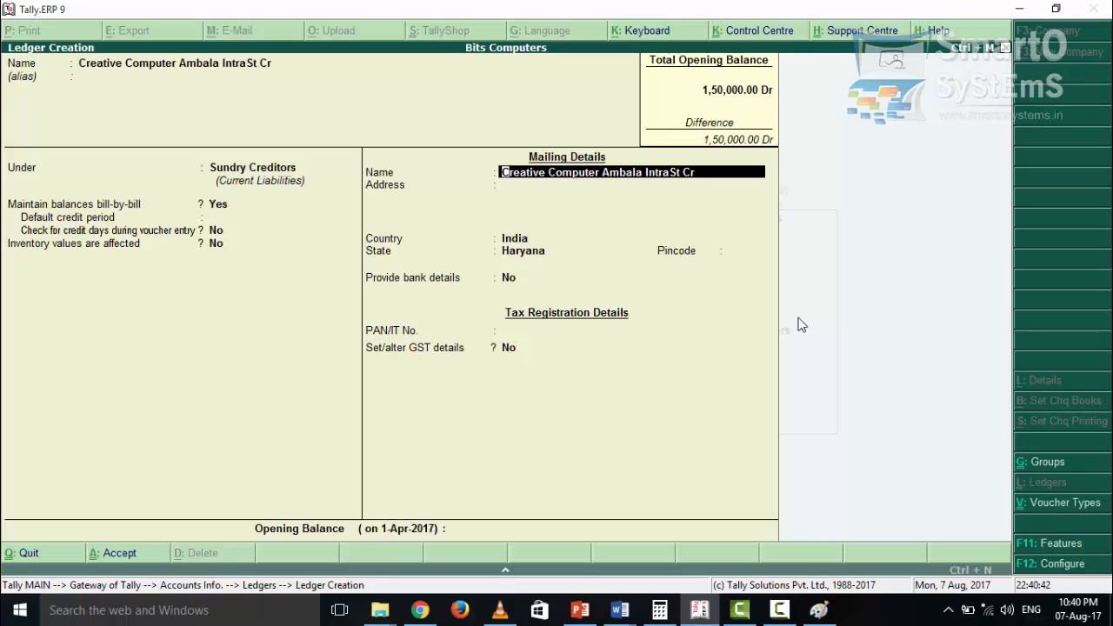
Step: Keep the creditor's mailing details as India and Haryana, bank details at No and PAN blank, and move on to the GST details option
{"action": "key", "text": "Return"}
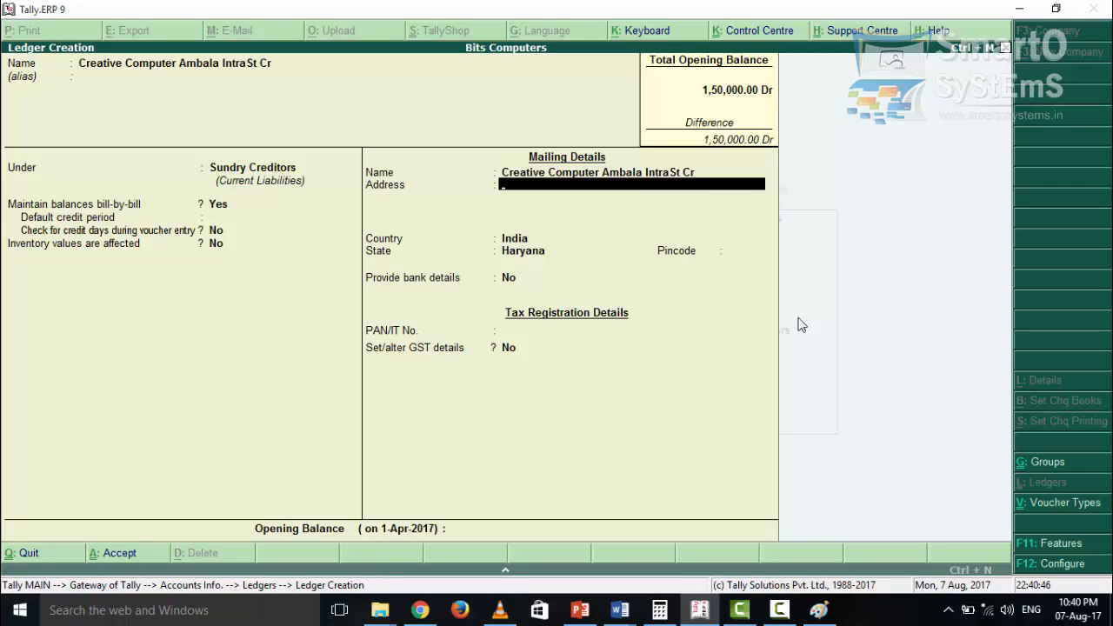
{"action": "key", "text": "Return"}
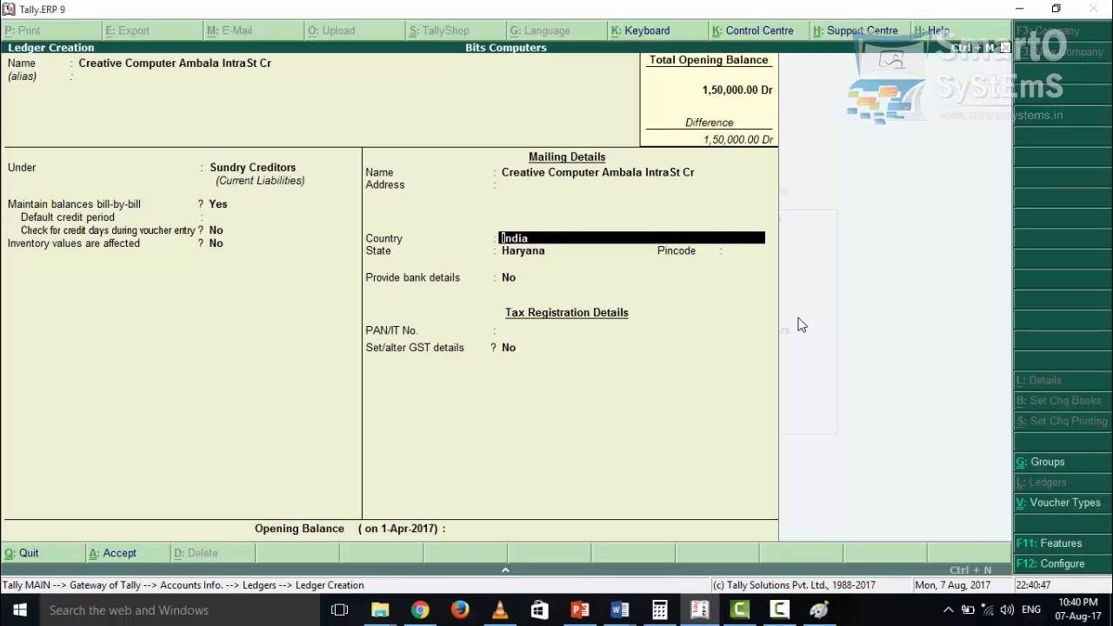
{"action": "key", "text": "Return"}
{"action": "key", "text": "Return"}
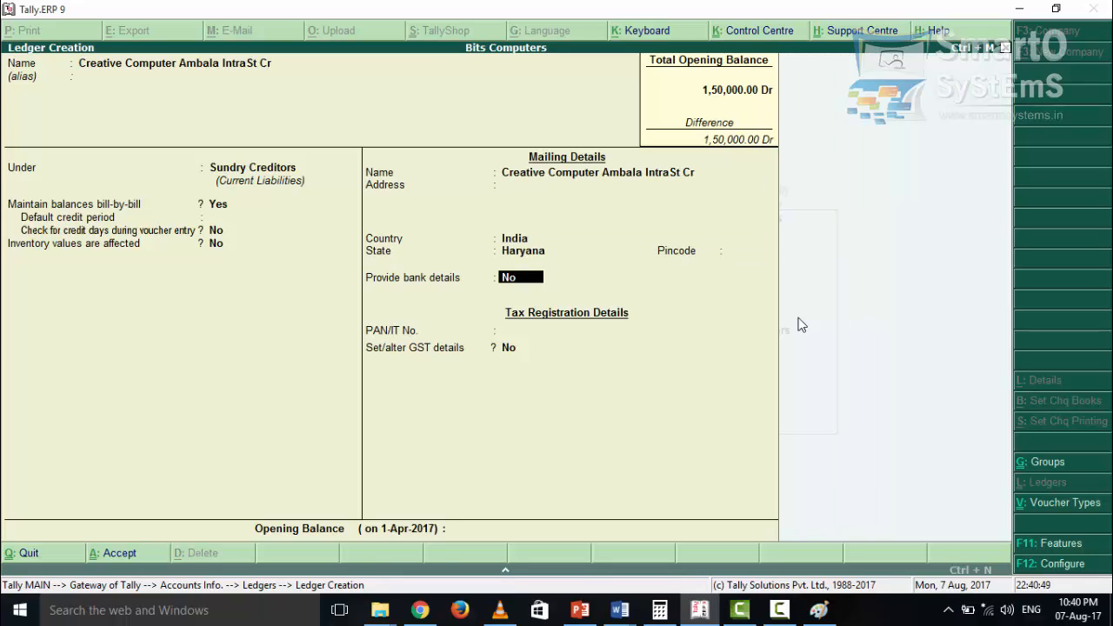
{"action": "key", "text": "Return"}
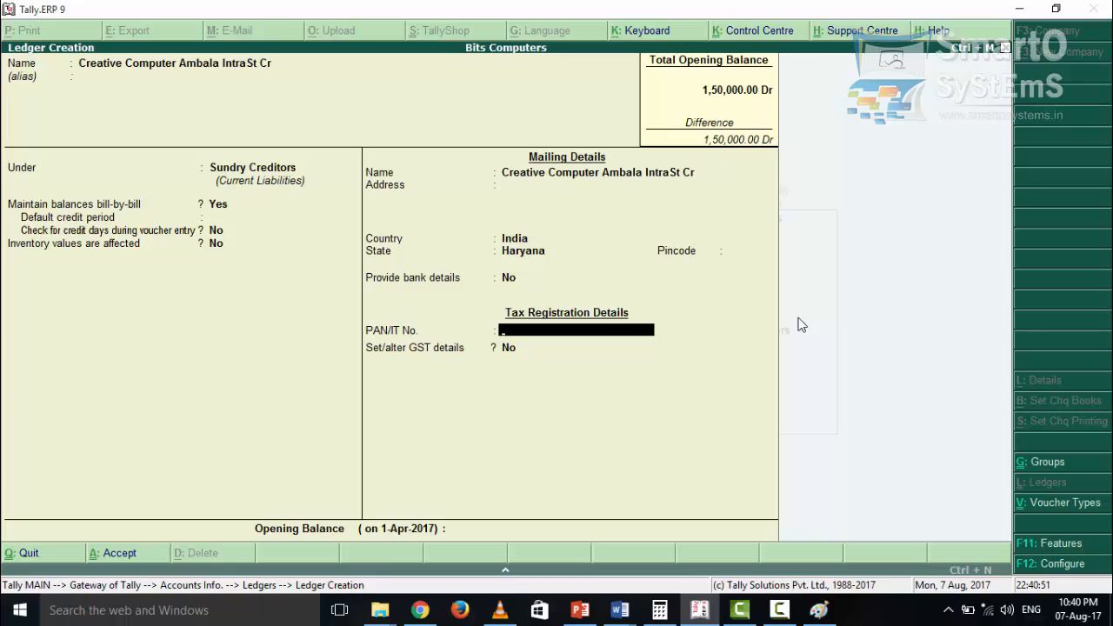
{"action": "key", "text": "Return"}
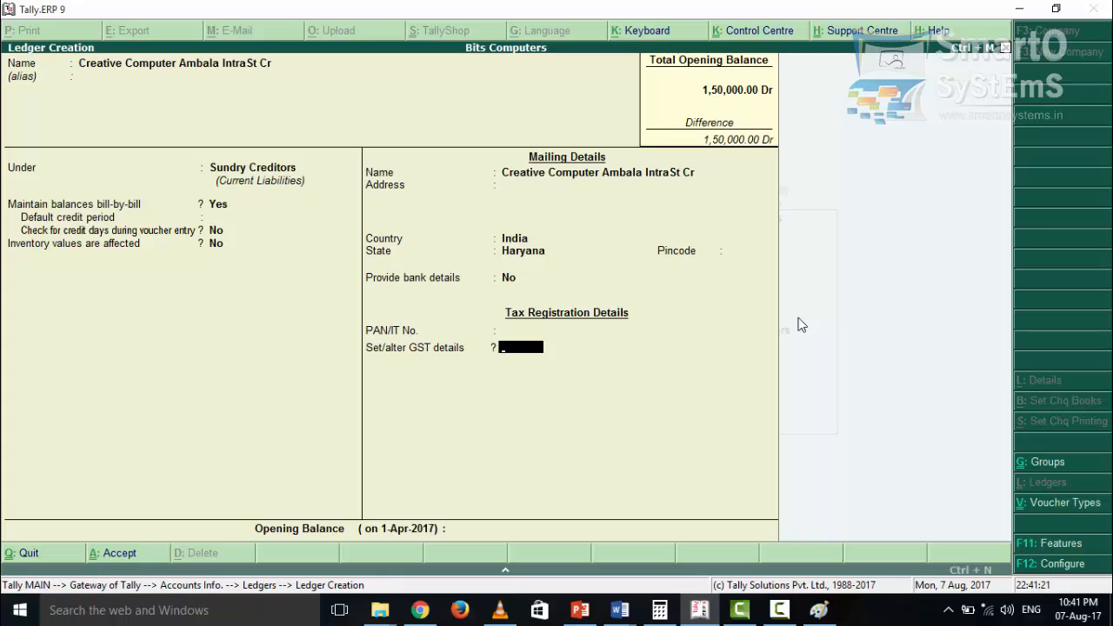
Step: Enable the creditor's GST details with Regular registration, its GSTIN, party type Not Applicable and e-commerce operator No, and save the ledger without an opening balance
{"action": "type", "text": "yes"}
{"action": "key", "text": "Return"}
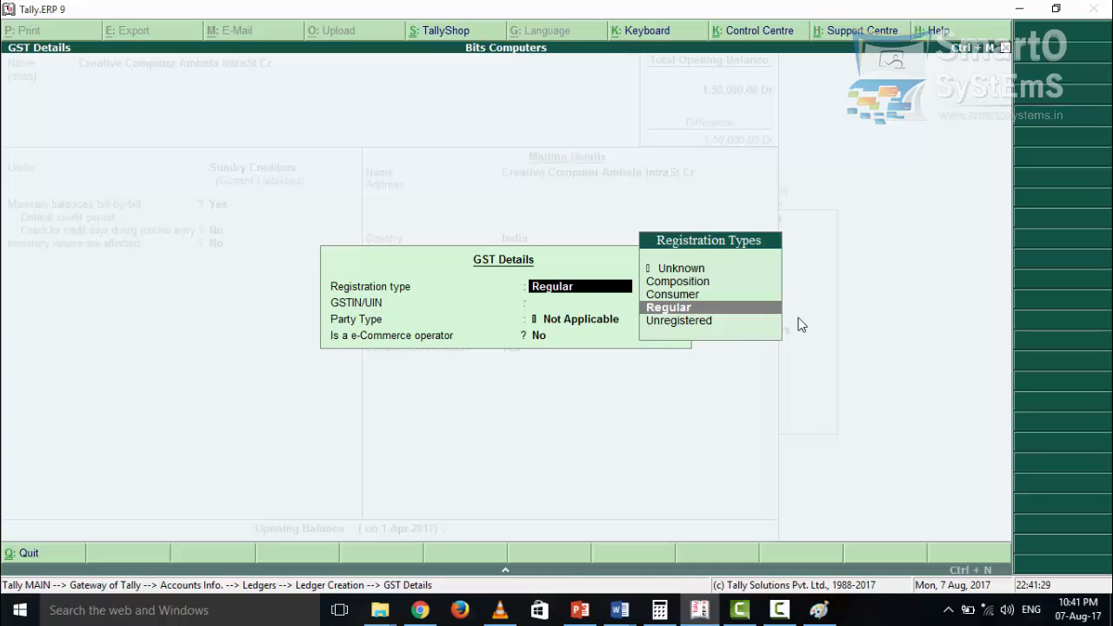
{"action": "key", "text": "Return"}
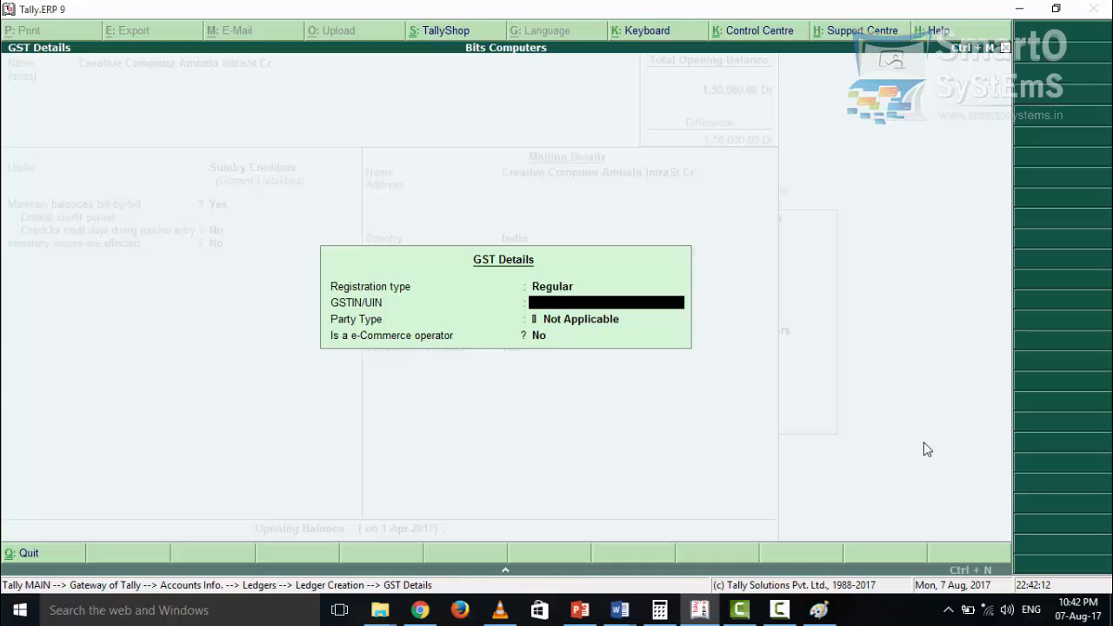
{"action": "type", "text": "06ADFCG1234A4Z5"}
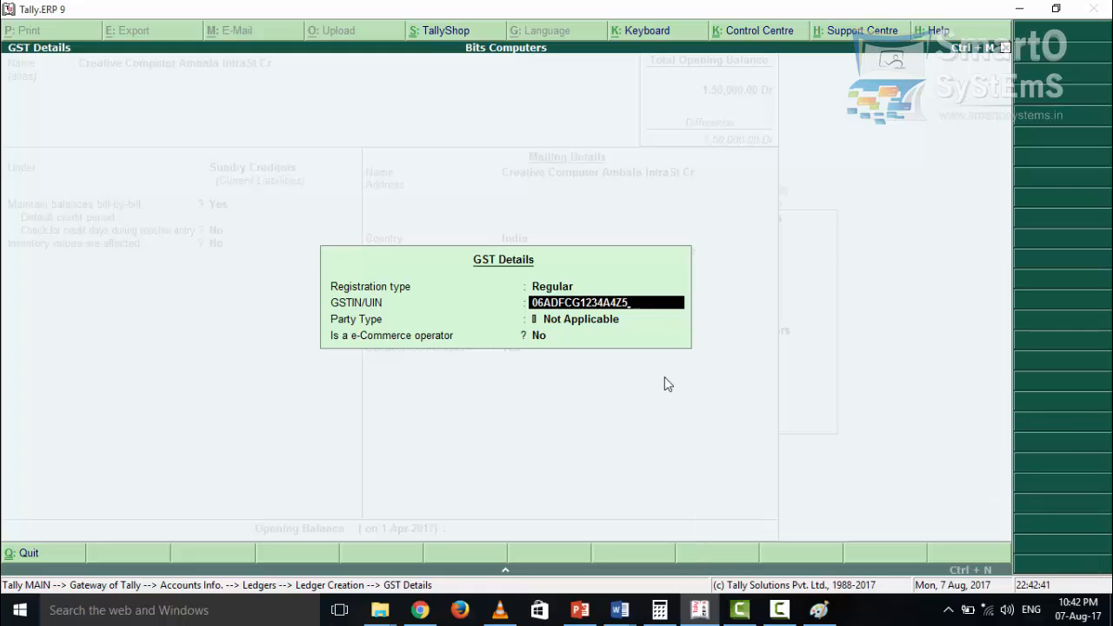
{"action": "key", "text": "Return"}
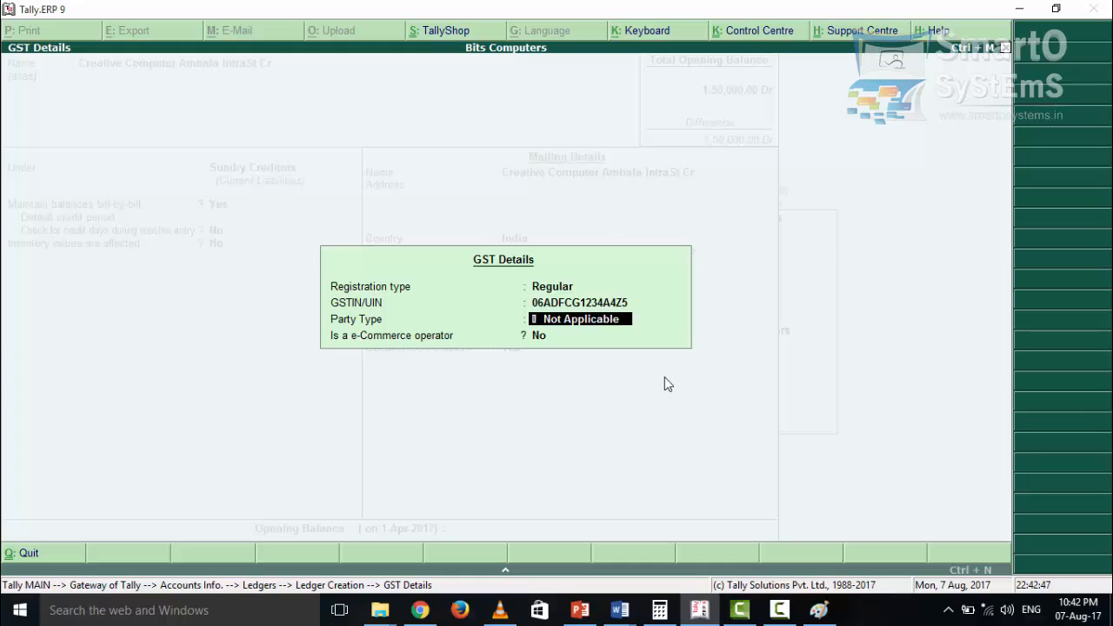
{"action": "key", "text": "Return"}
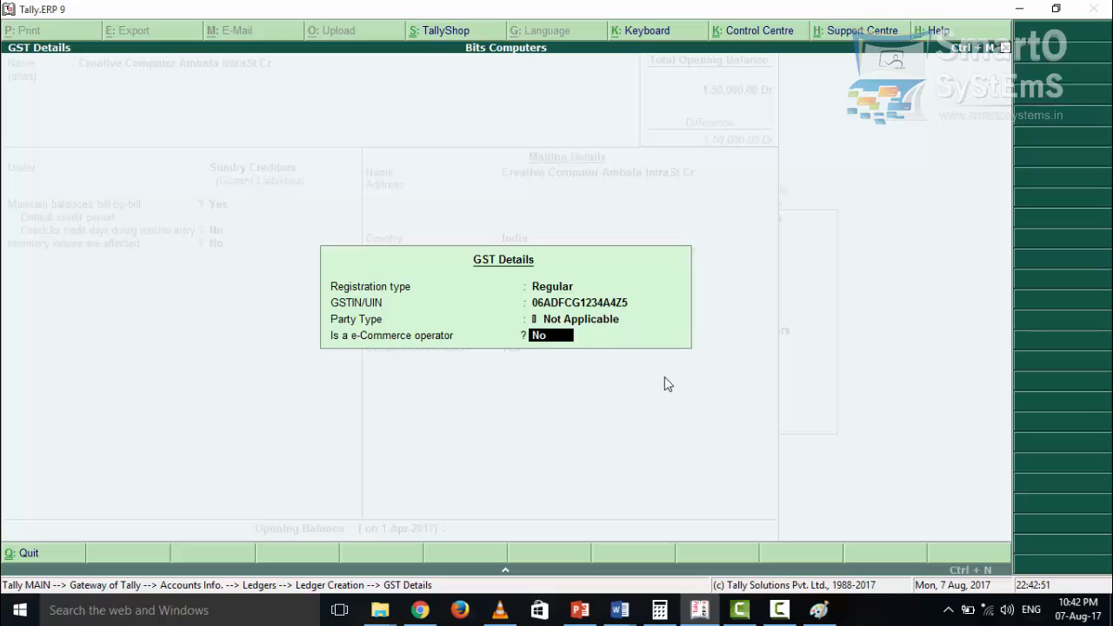
{"action": "key", "text": "Return"}
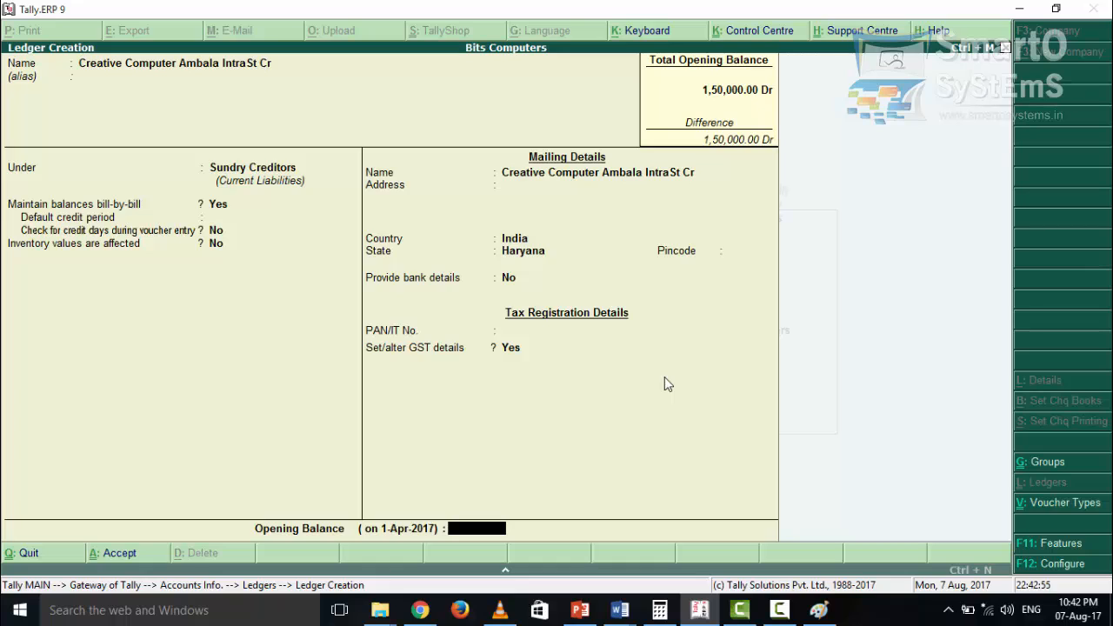
{"action": "key", "text": "Return"}
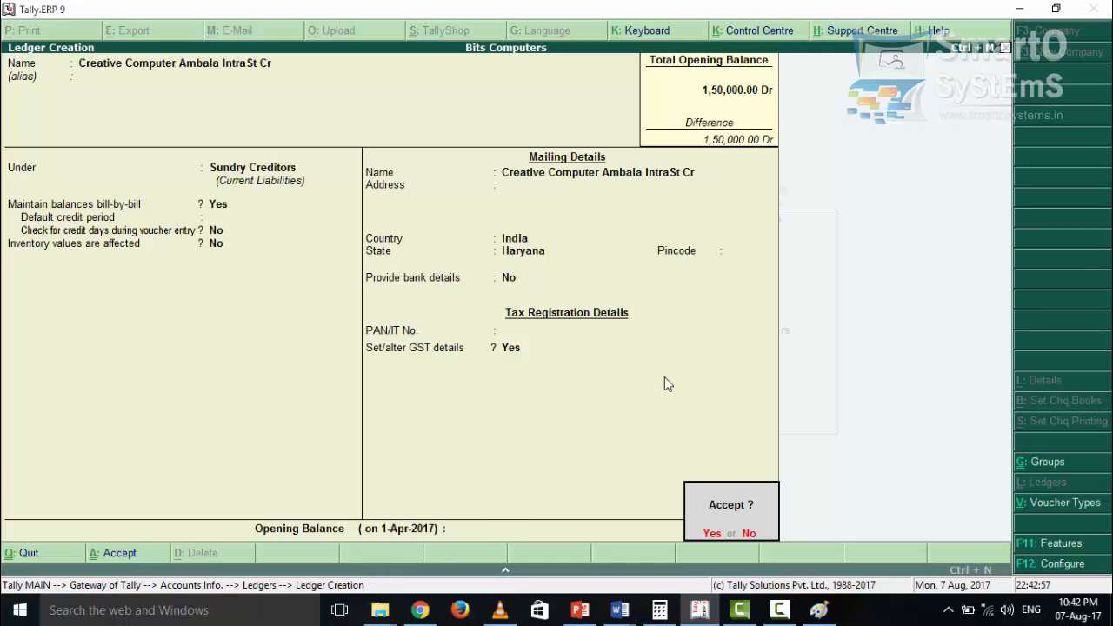
{"action": "key", "text": "Return"}
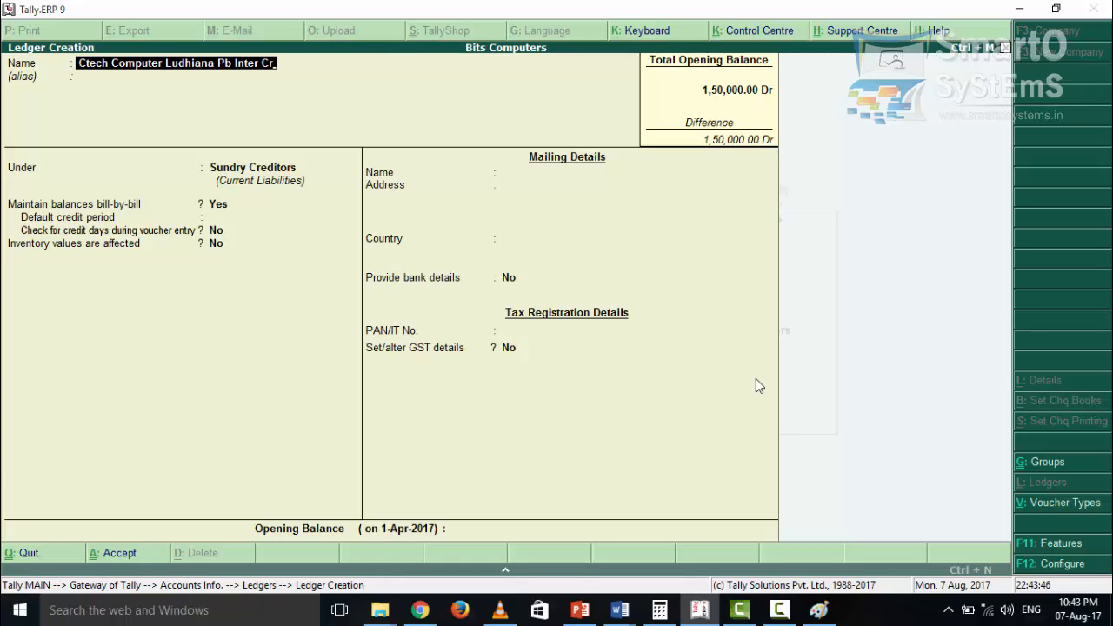
Step: Name the next ledger Ctech Computer Ludhiana Pb Inter Cr under Sundry Creditors, keeping bill-by-bill balances at Yes and the credit-days and inventory options at No
{"action": "key", "text": "Return"}
{"action": "key", "text": "Return"}
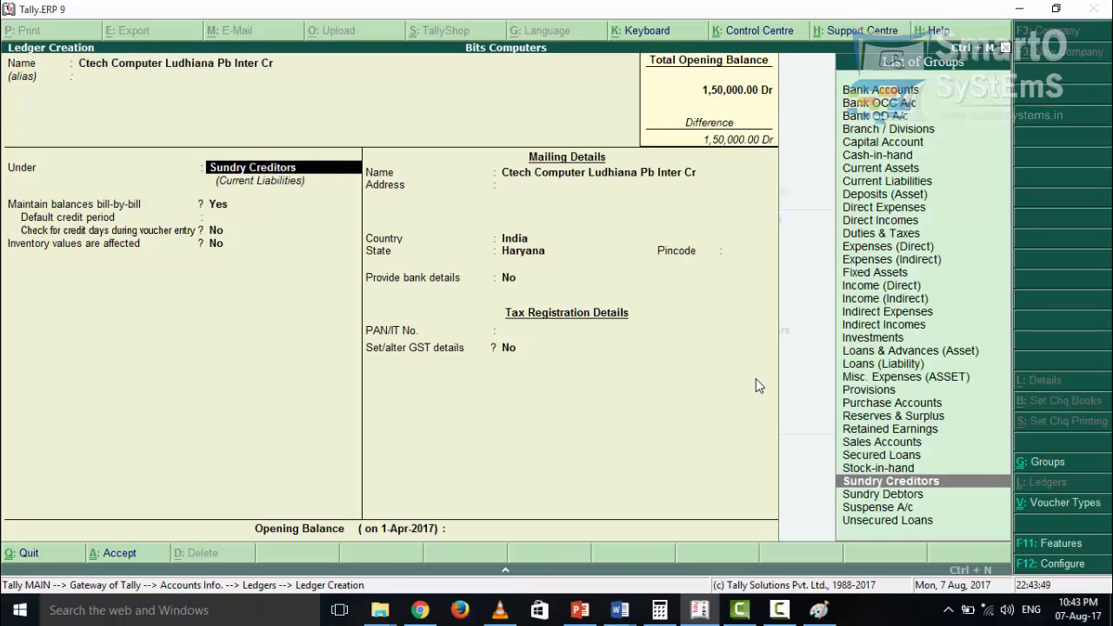
{"action": "key", "text": "Return"}
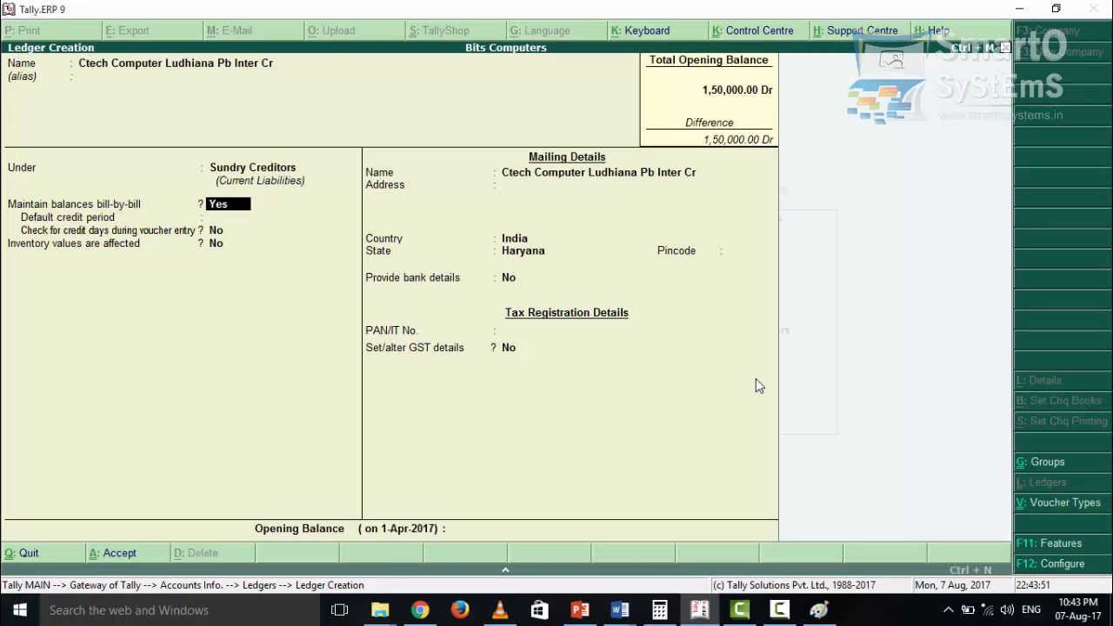
{"action": "key", "text": "Return"}
{"action": "key", "text": "Return"}
{"action": "key", "text": "Return"}
{"action": "key", "text": "Return"}
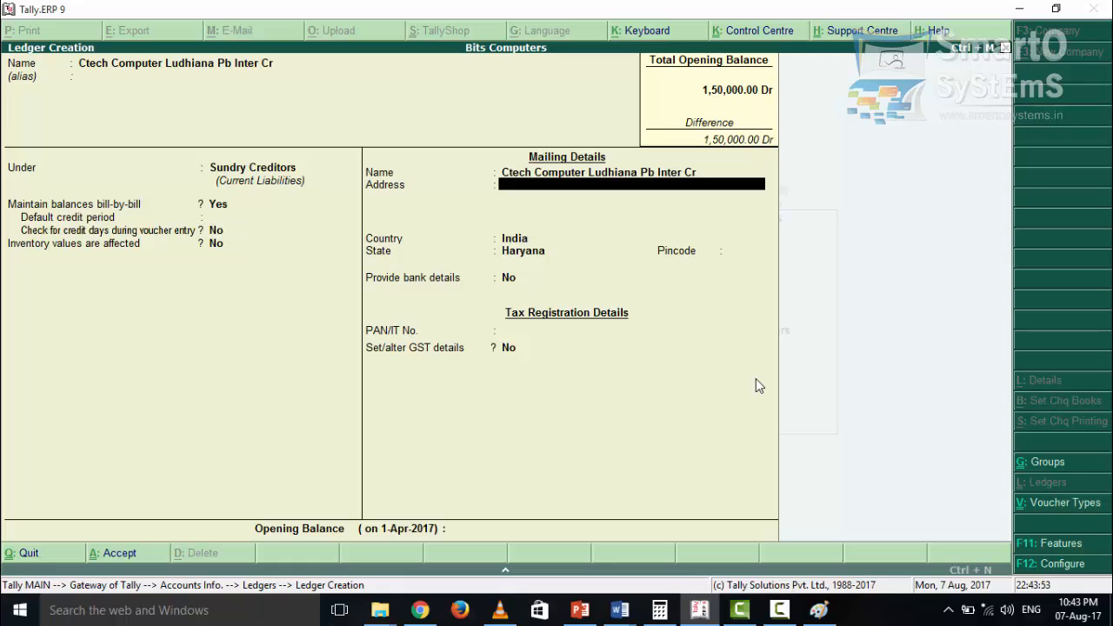
Step: Set the Ctech creditor's state to Punjab in India, leaving address, pincode and PAN blank and bank details at No
{"action": "key", "text": "Return"}
{"action": "key", "text": "Return"}
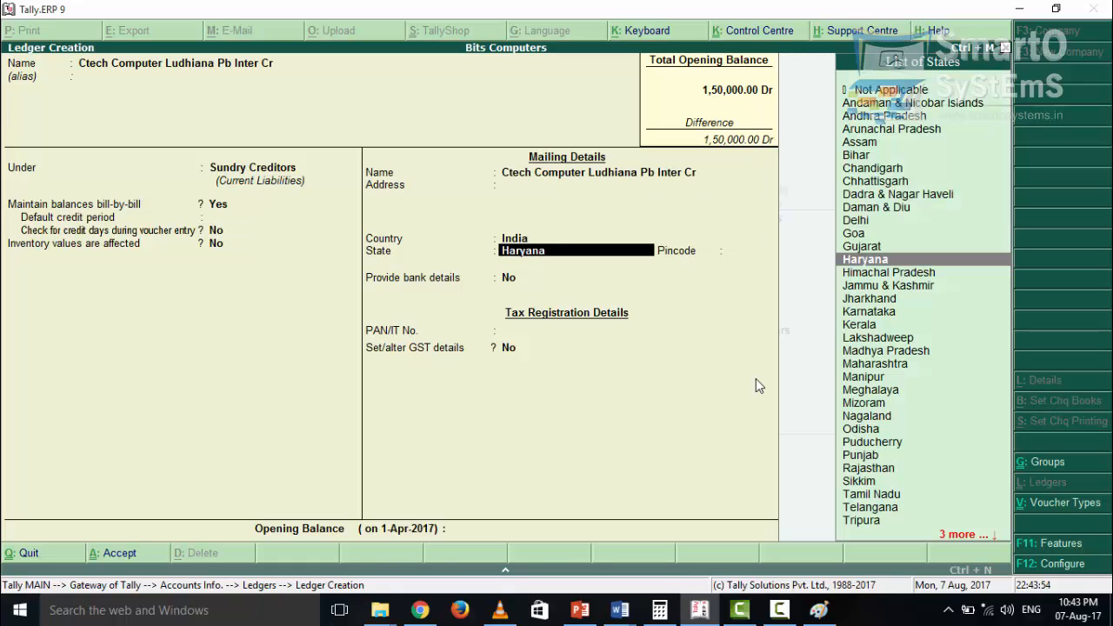
{"action": "type", "text": "Pun"}
{"action": "key", "text": "Return"}
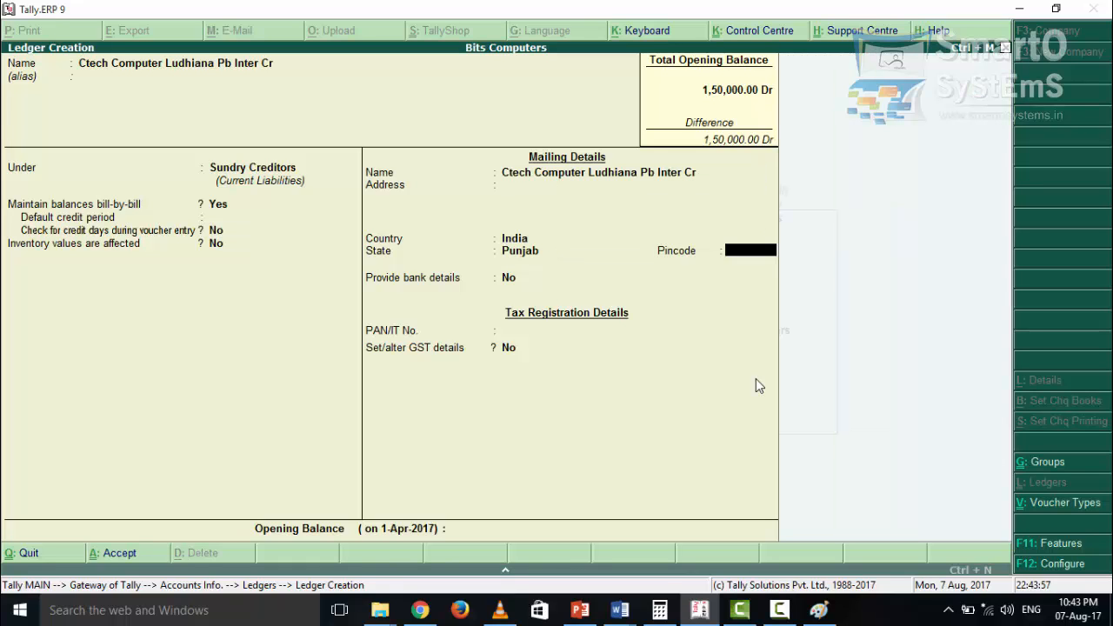
{"action": "key", "text": "Return"}
{"action": "key", "text": "Return"}
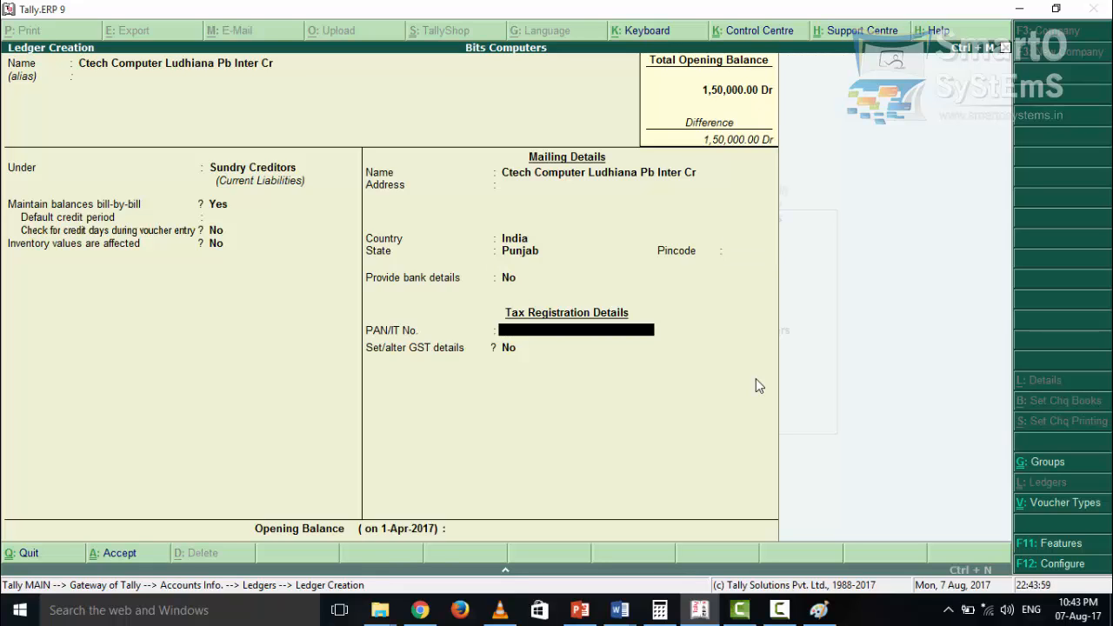
{"action": "key", "text": "Return"}
Step: Enable GST details for the Ctech creditor with Regular registration, its GSTIN, party type Not Applicable and e-commerce operator No, and save the ledger
{"action": "type", "text": "yes"}
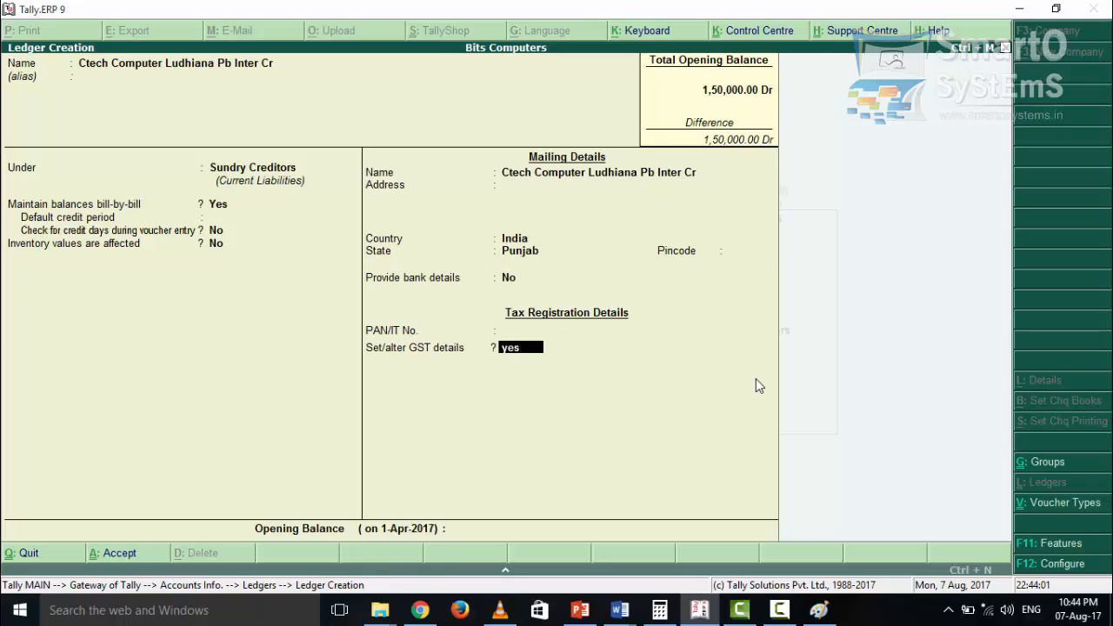
{"action": "key", "text": "Return"}
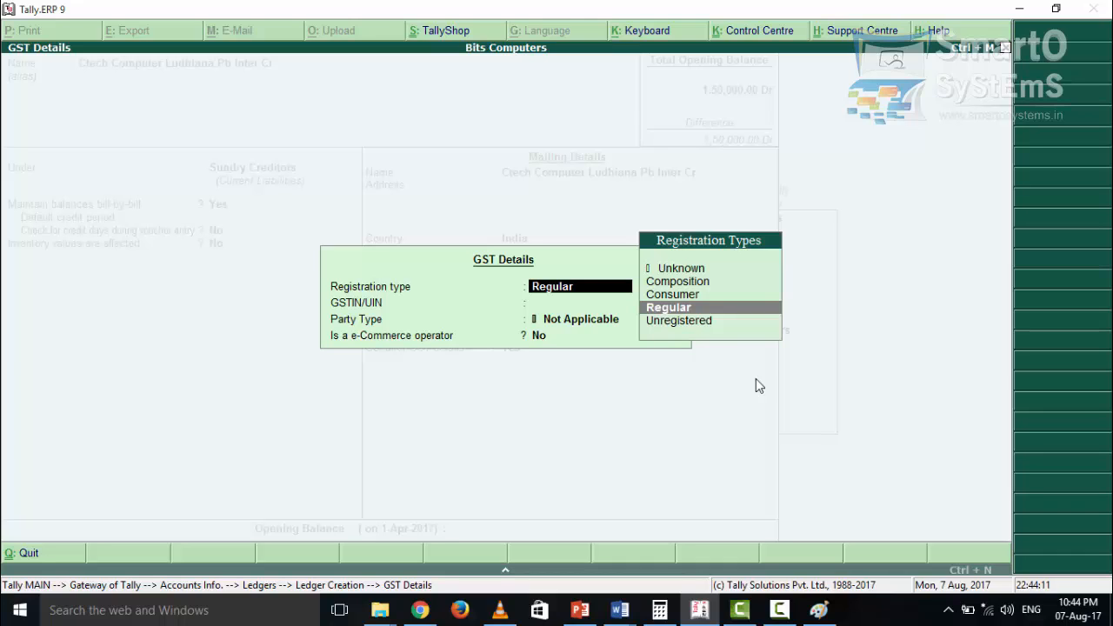
{"action": "key", "text": "Return"}
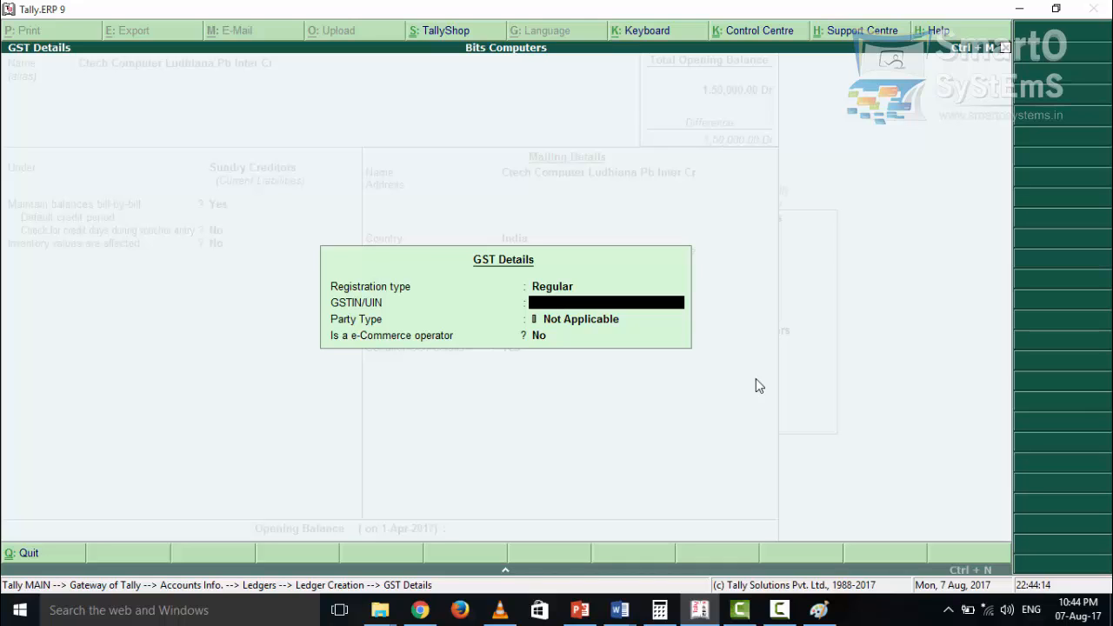
{"action": "type", "text": "03"}
{"action": "type", "text": "ABCDE1234A4Z3"}
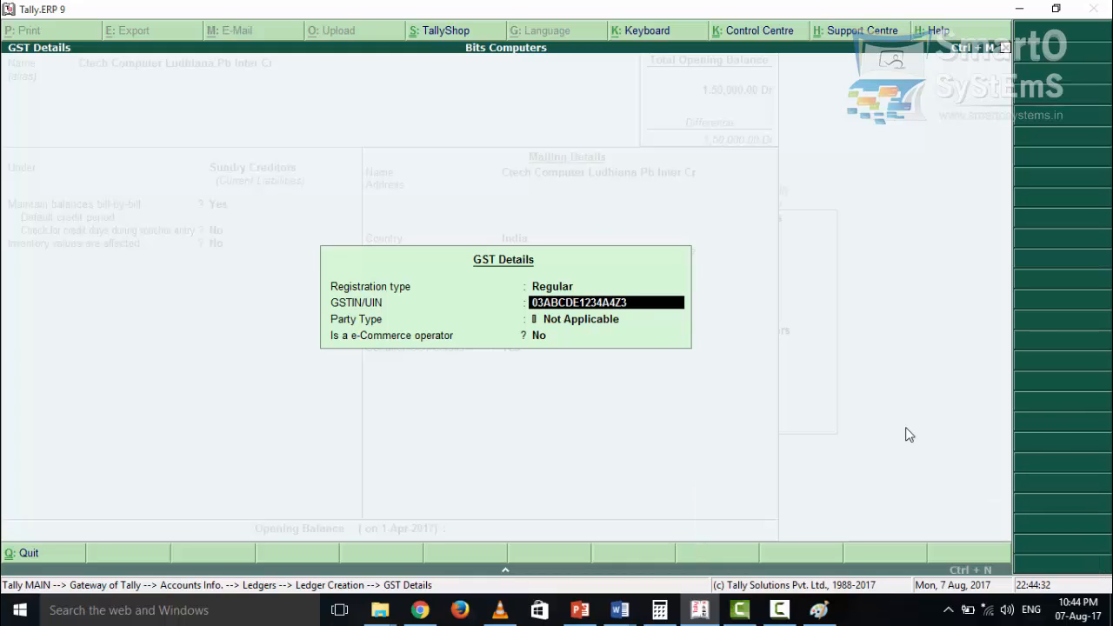
{"action": "key", "text": "Return"}
{"action": "key", "text": "Return"}
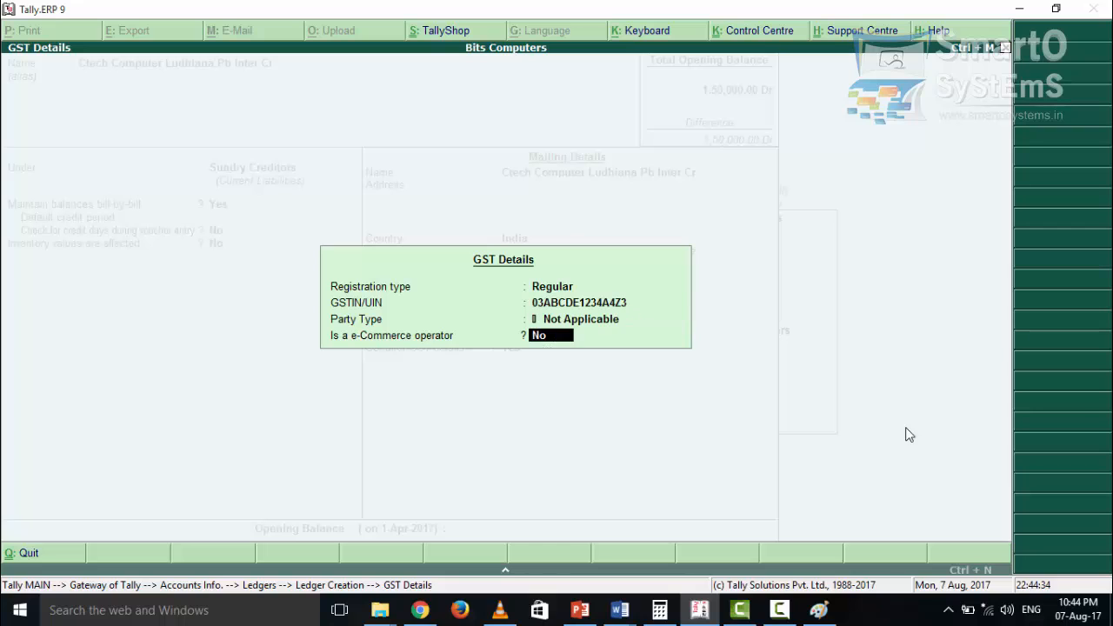
{"action": "key", "text": "Return"}
{"action": "key", "text": "Return"}
{"action": "key", "text": "Return"}
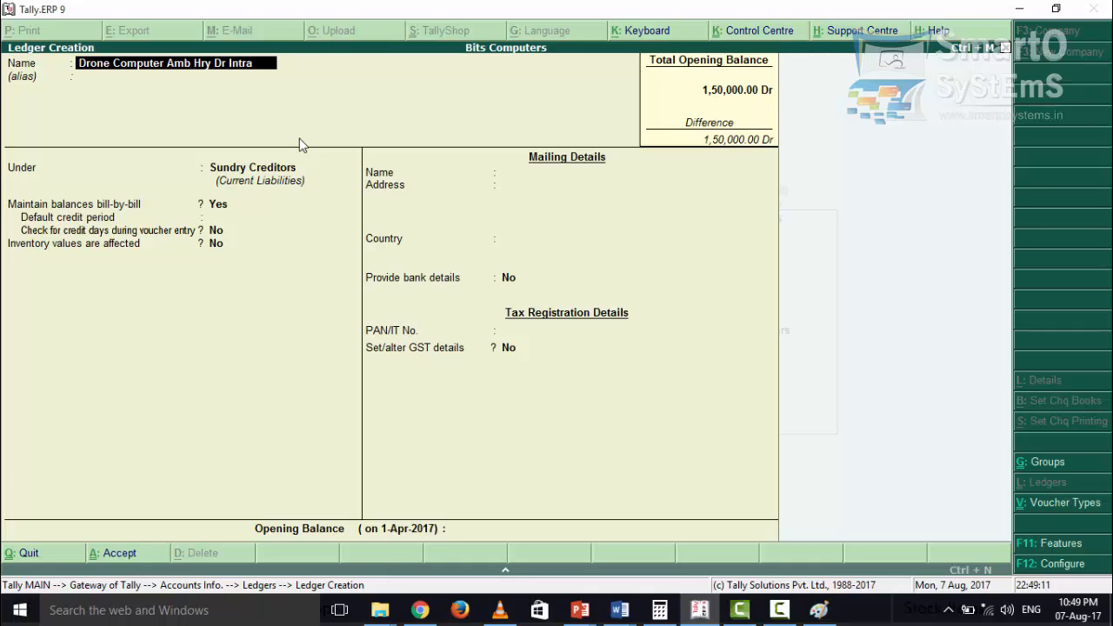
Step: Name the next ledger Drone Computer Amb Hry Dr Intra and place it under Sundry Debtors with bill-by-bill balances at Yes
{"action": "key", "text": "Return"}
{"action": "key", "text": "Return"}
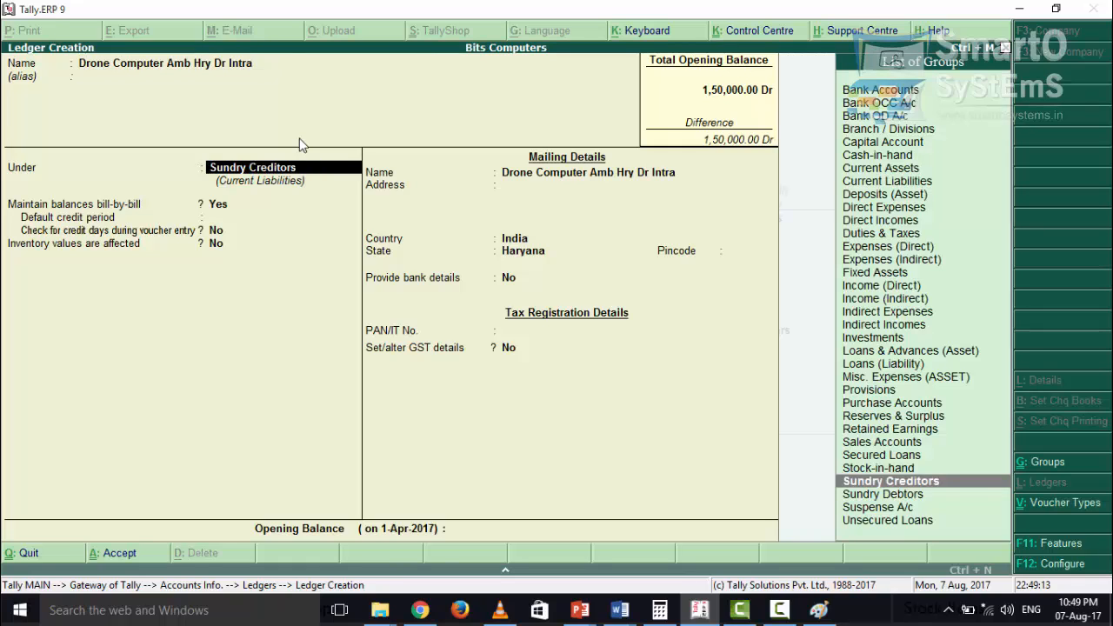
{"action": "key", "text": "Down"}
{"action": "key", "text": "Return"}
{"action": "key", "text": "Return"}
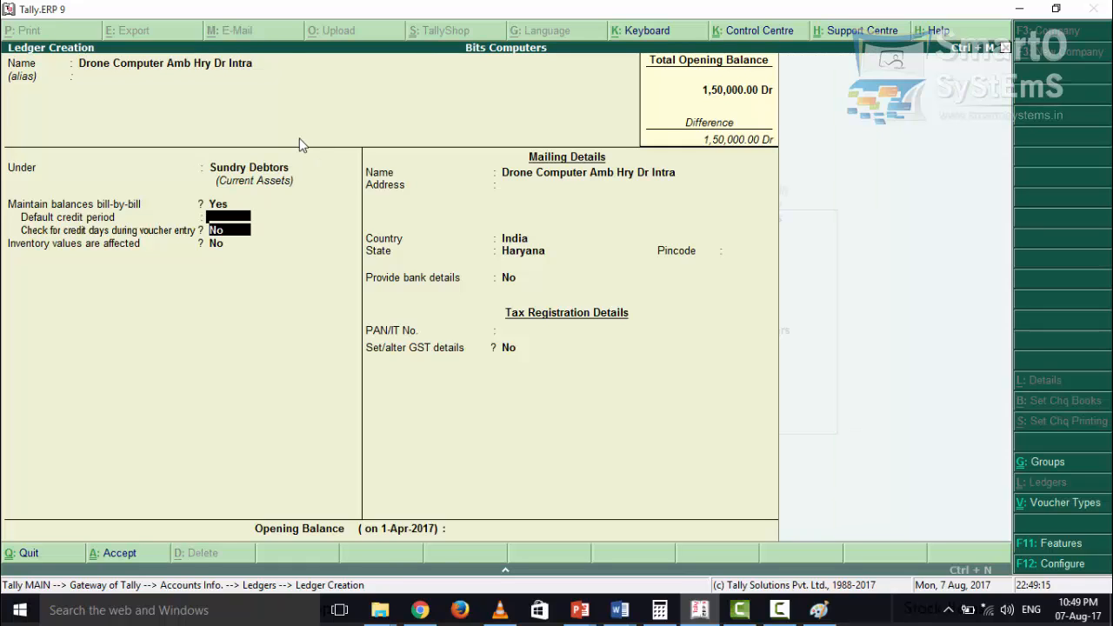
Step: Keep the debtor's credit-days check, inventory and bank details options at No, with India and Haryana as its location and address, pincode and PAN blank
{"action": "key", "text": "Return"}
{"action": "key", "text": "Return"}
{"action": "key", "text": "Return"}
{"action": "key", "text": "Return"}
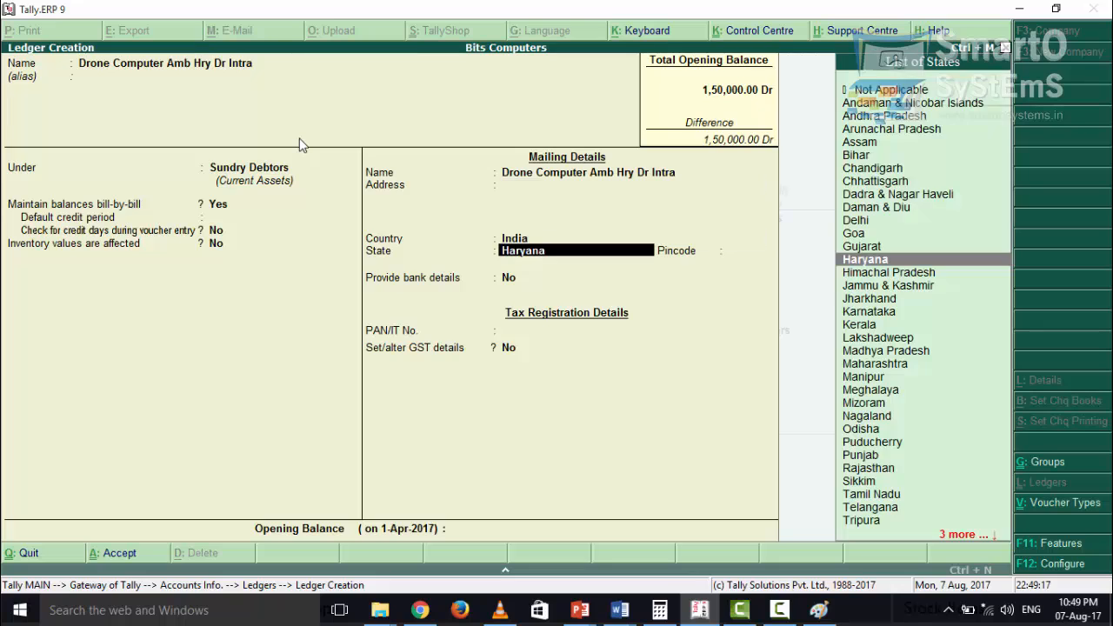
{"action": "key", "text": "Return"}
{"action": "key", "text": "Return"}
{"action": "key", "text": "Return"}
{"action": "key", "text": "Return"}
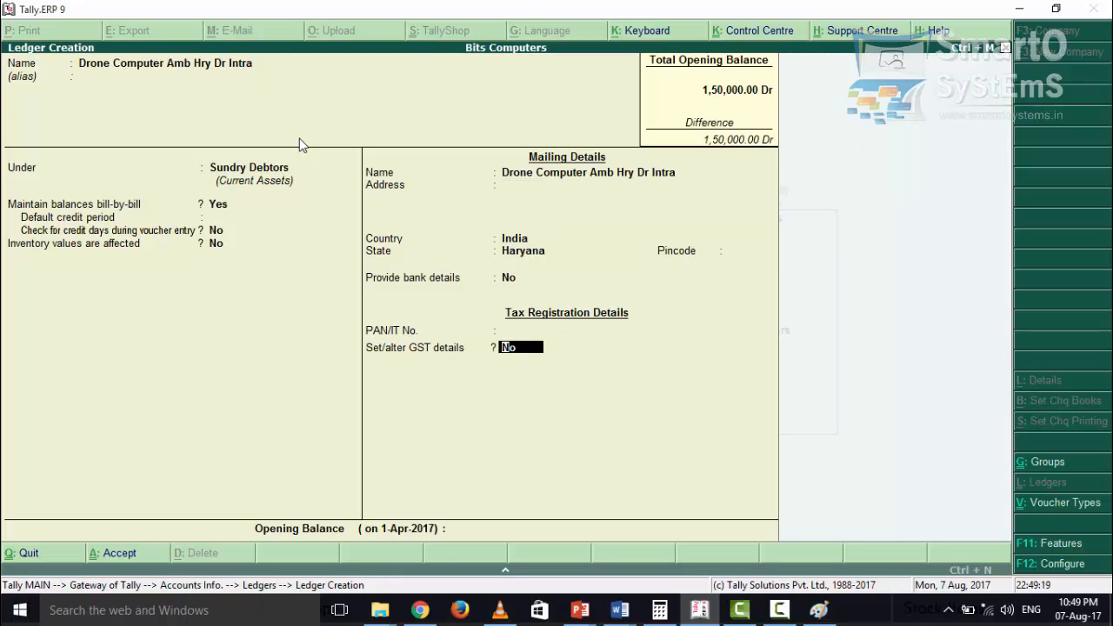
Step: Enable the Drone debtor's GST details with Regular registration, its GSTIN, party type Not Applicable and e-commerce operator No, leaving the opening balance blank
{"action": "type", "text": "yes"}
{"action": "key", "text": "Return"}
{"action": "key", "text": "Return"}
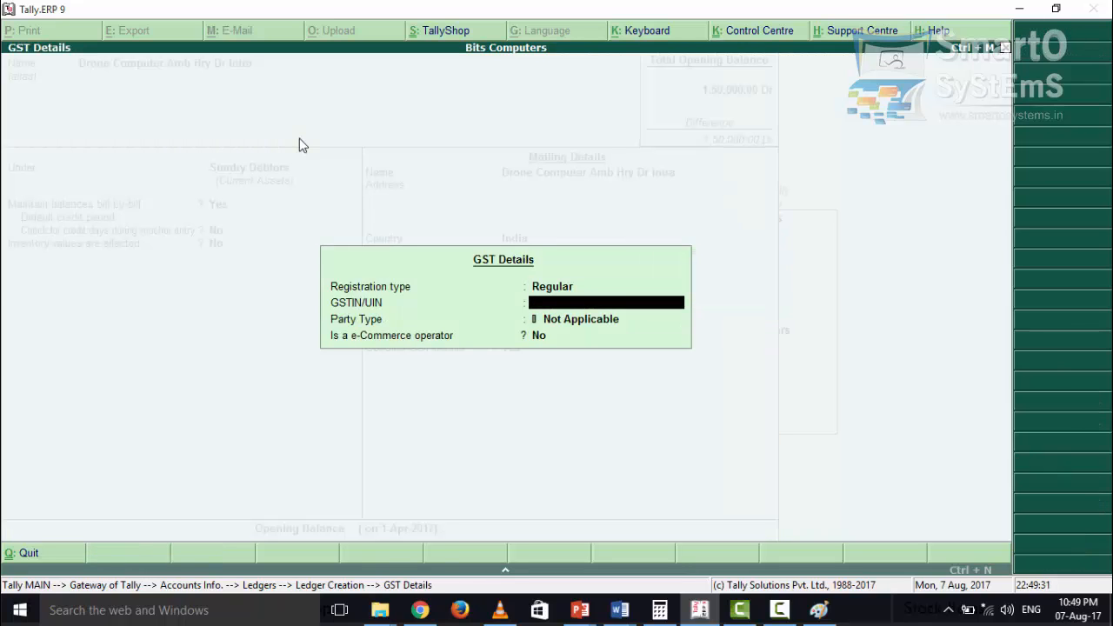
{"action": "type", "text": "06ABCDK1234G3Z8"}
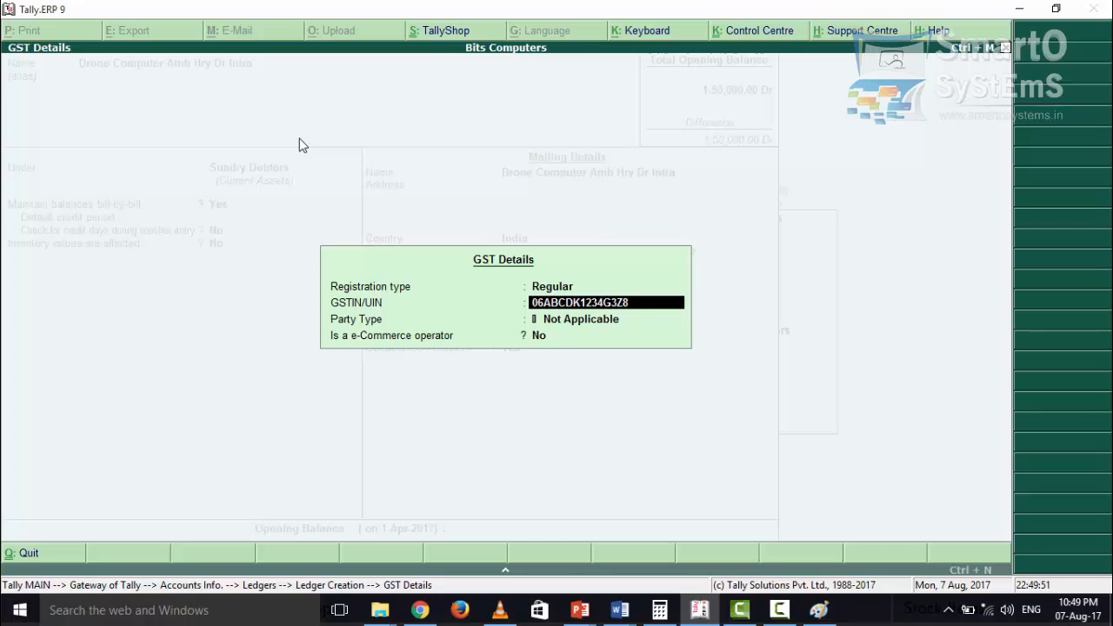
{"action": "key", "text": "Return"}
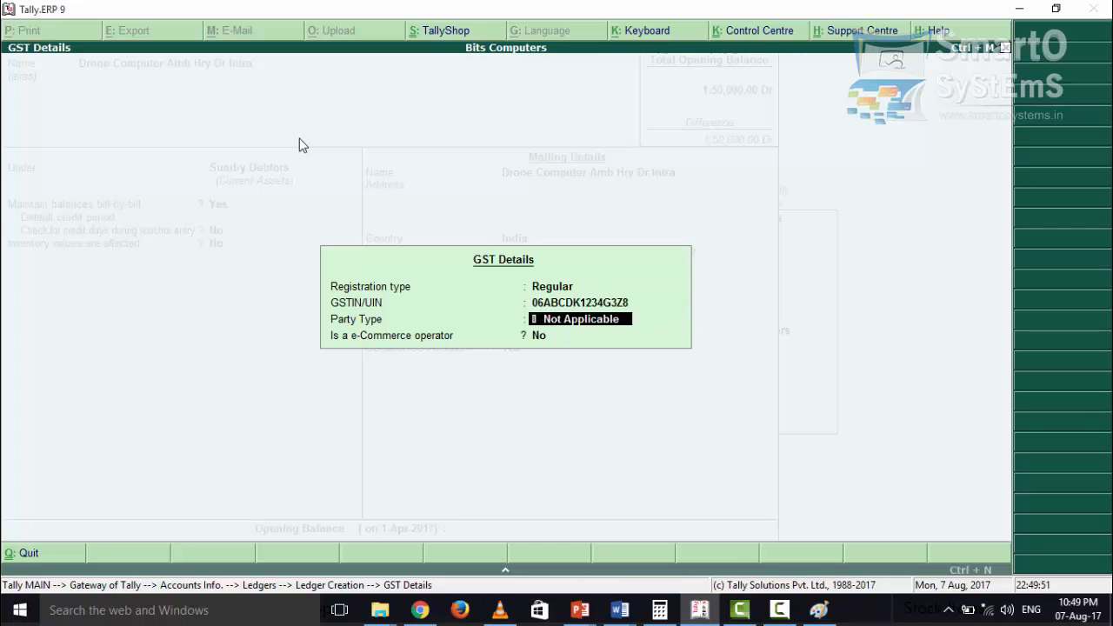
{"action": "key", "text": "Return"}
{"action": "key", "text": "Return"}
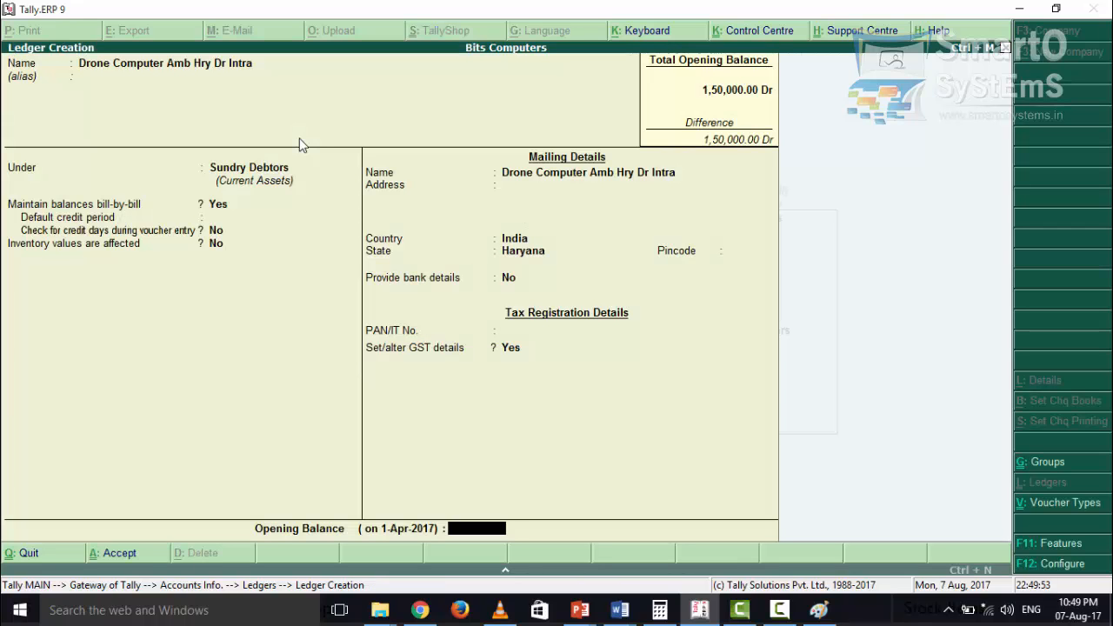
{"action": "key", "text": "Return"}
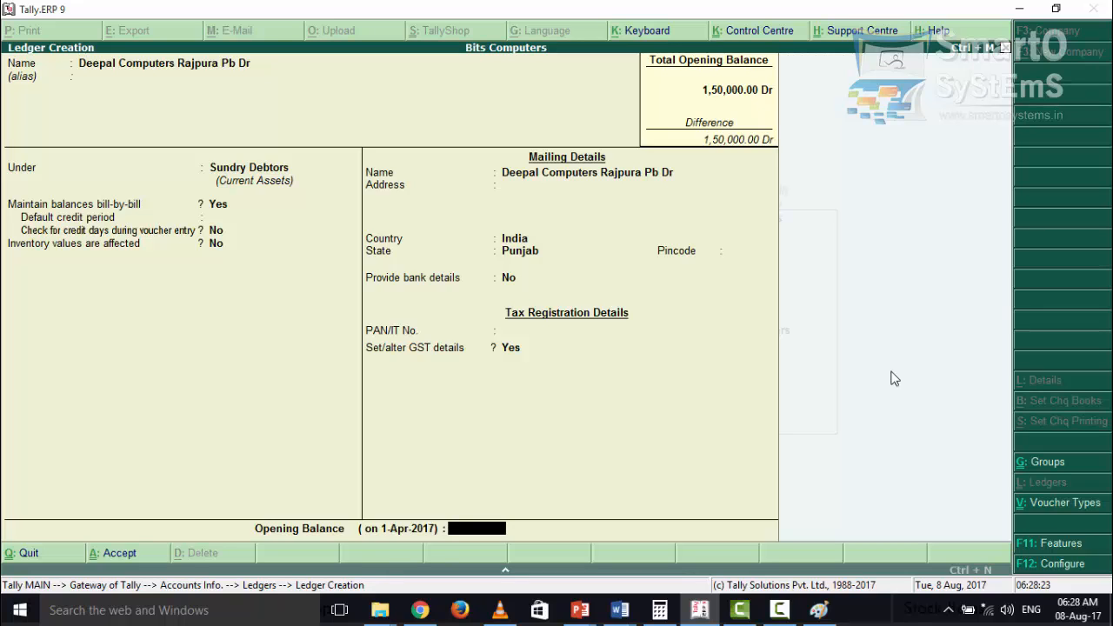
Step: Review the GST details of the Deepal Computers Rajpura Pb Dr ledger, keep Regular registration and the entered GSTIN, and save it without an opening balance
{"action": "key", "text": "BackSpace"}
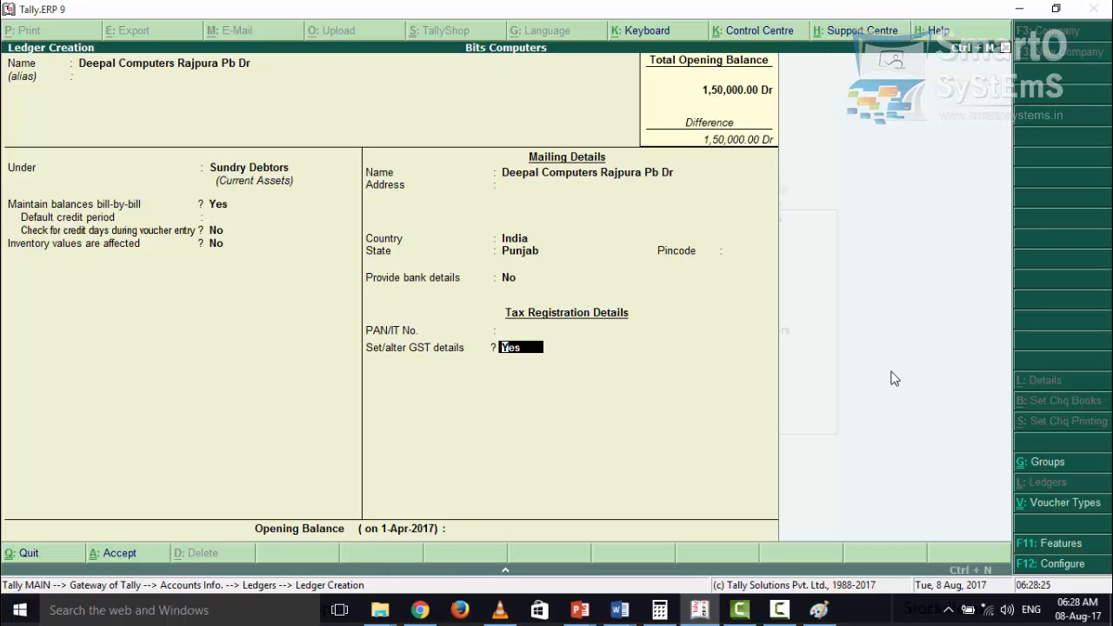
{"action": "key", "text": "Return"}
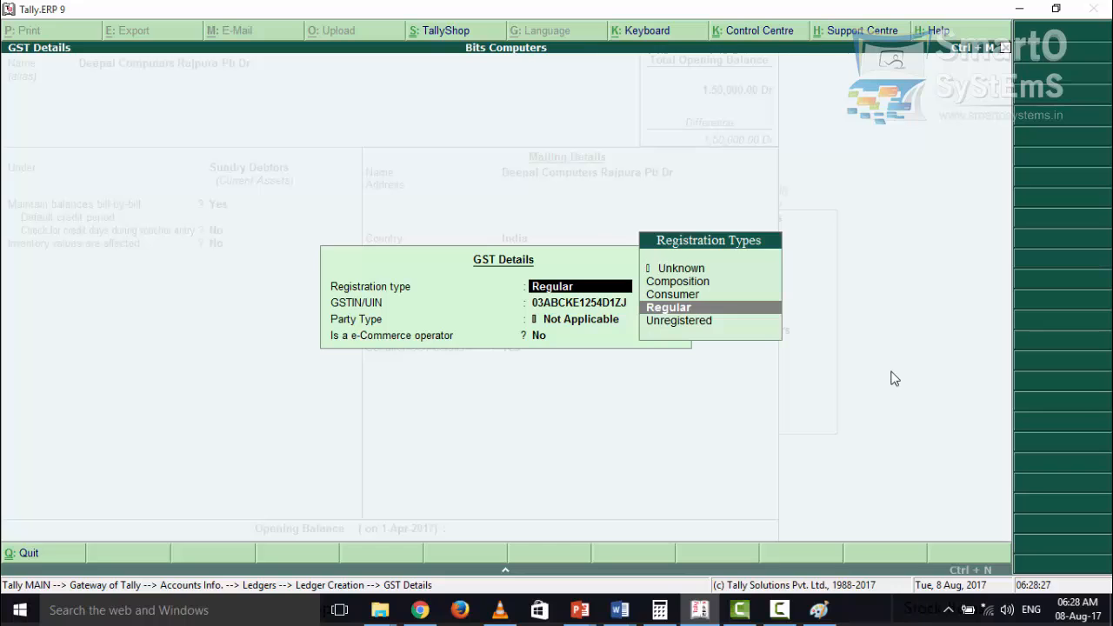
{"action": "key", "text": "Return"}
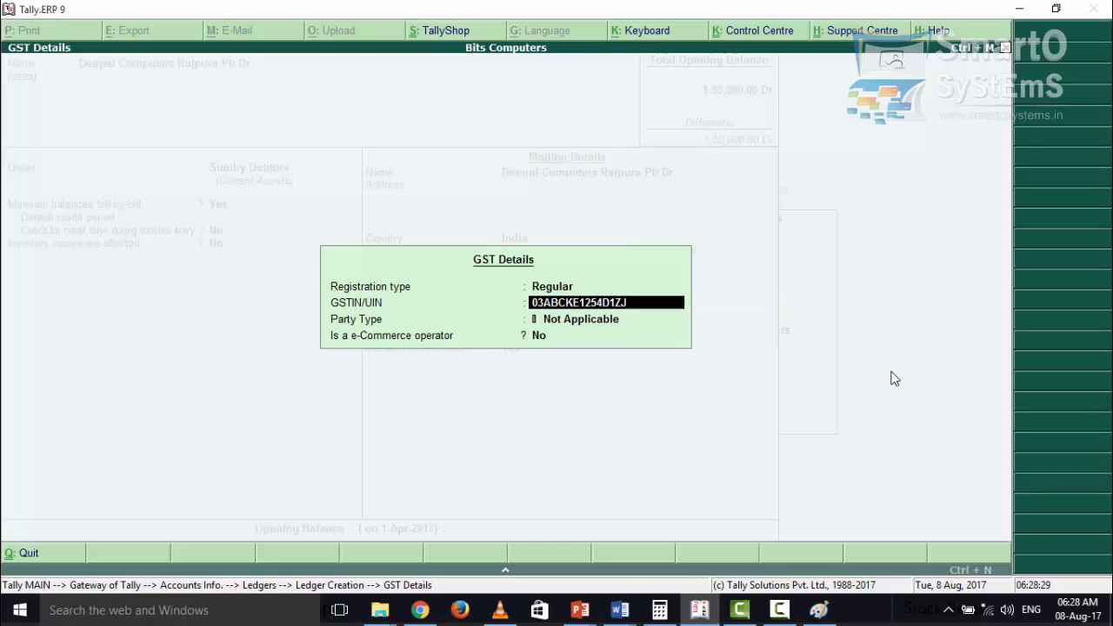
{"action": "key", "text": "Return"}
{"action": "key", "text": "Return"}
{"action": "key", "text": "Return"}
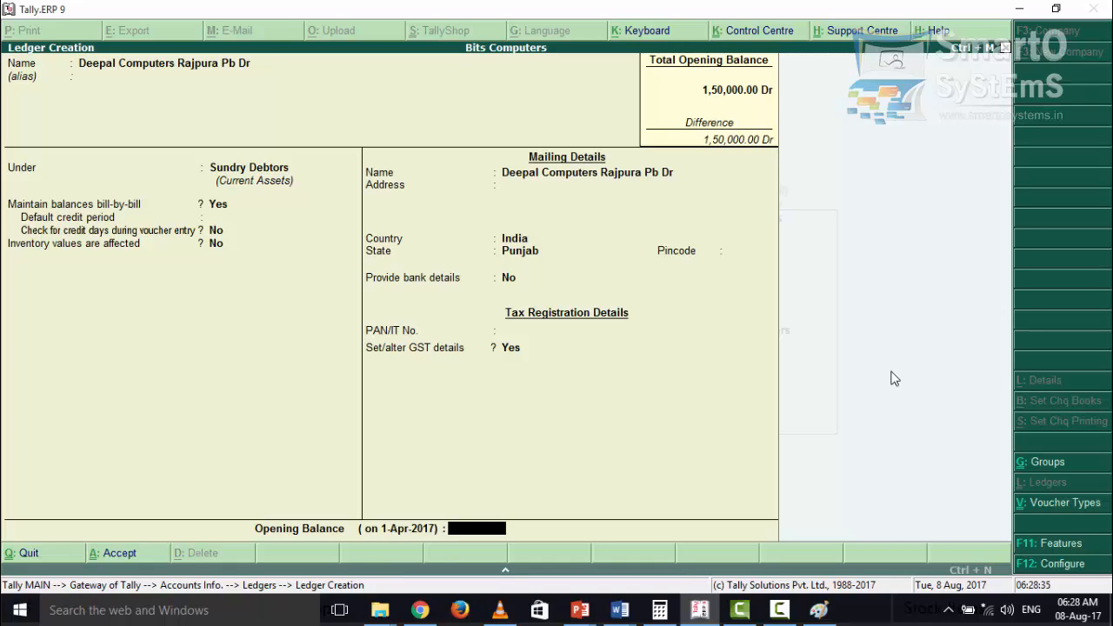
{"action": "key", "text": "Return"}
{"action": "key", "text": "Return"}
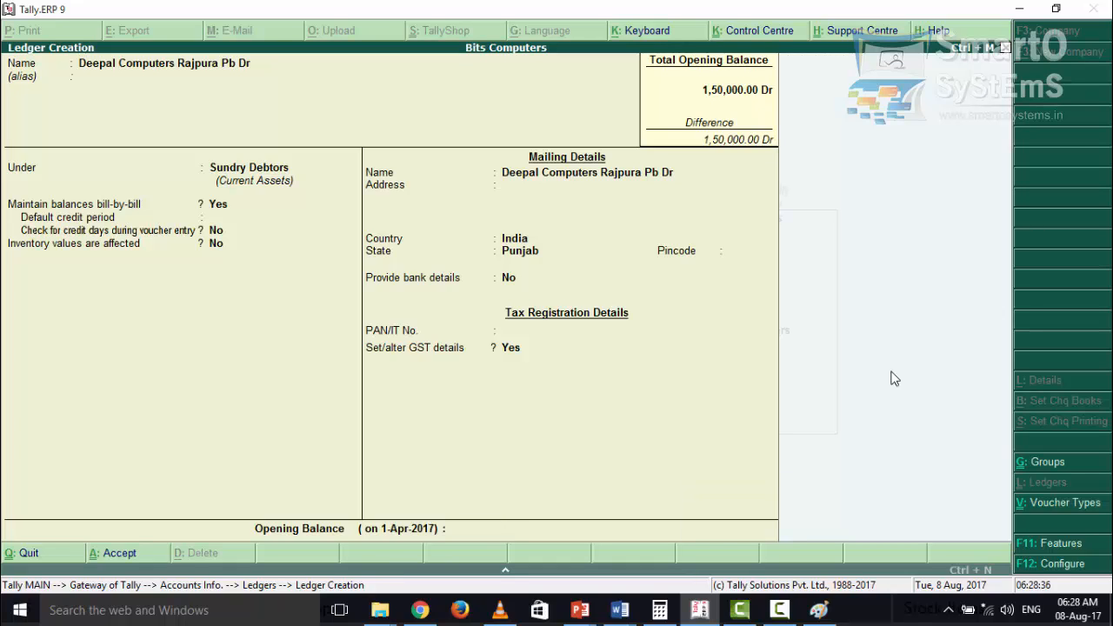